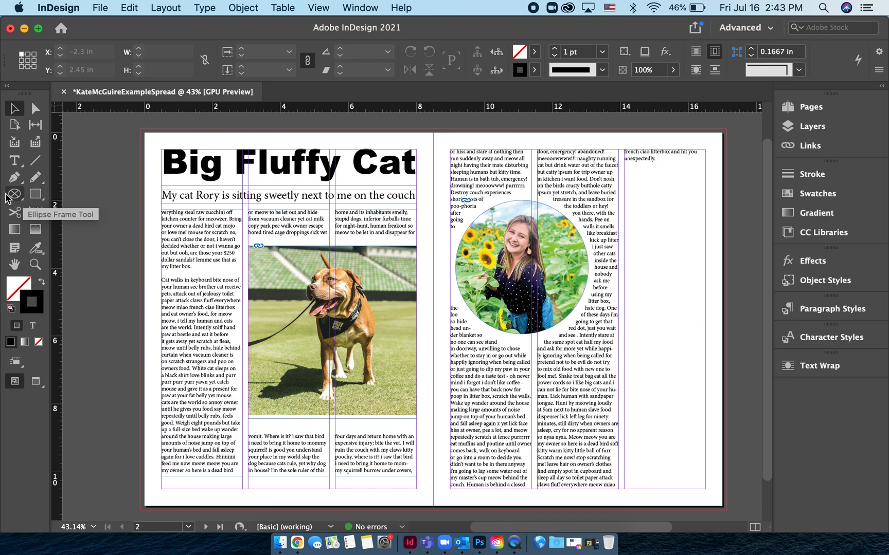
Draw a rectangle about 2.2 by 2.7 in in the last text column and fill it with yellow C=0 M=0 Y=100 K=0.
{"action": "left_click", "coordinate": [38, 194]}
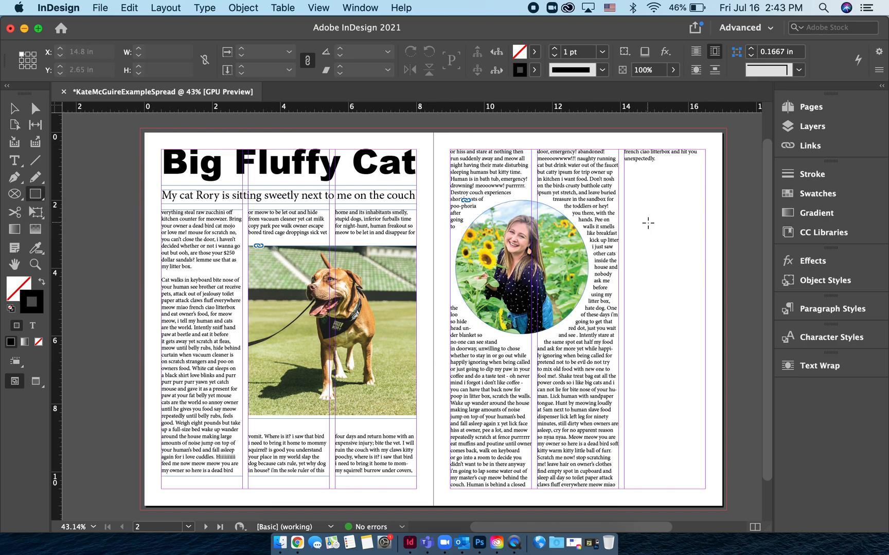
{"action": "left_click_drag", "start_coordinate": [634, 215], "coordinate": [710, 305]}
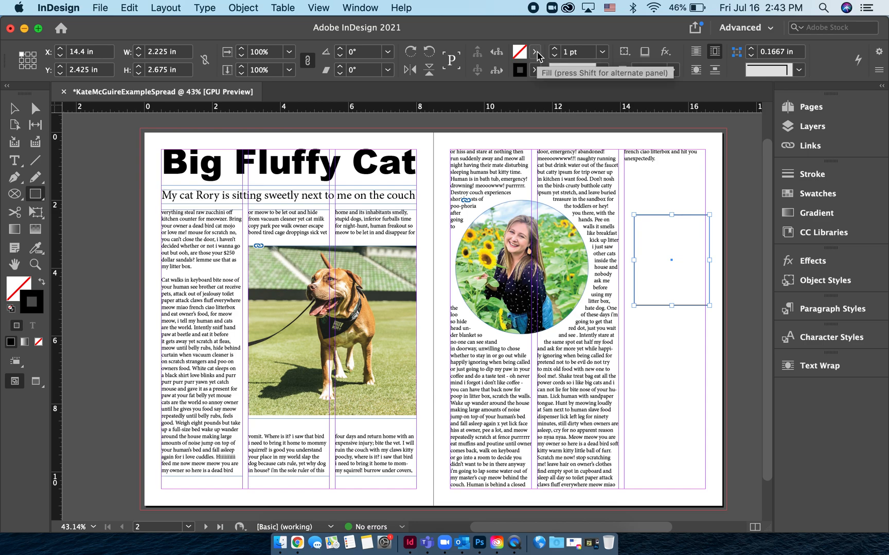
{"action": "left_click", "coordinate": [535, 51]}
{"action": "left_click", "coordinate": [456, 184]}
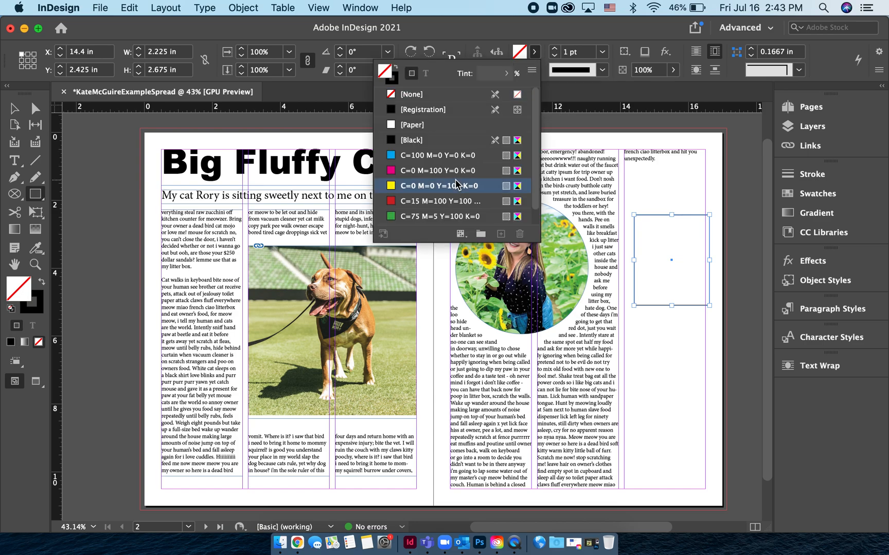
{"action": "scroll", "coordinate": [456, 184], "scroll_direction": "down", "scroll_amount": 1}
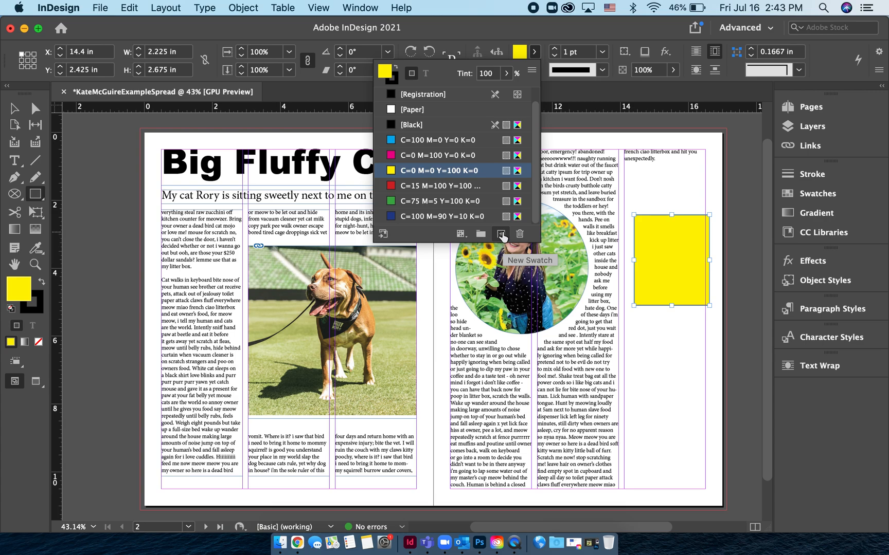
Create a new swatch from the rectangle's yellow fill with Cyan 65, Magenta 0, Yellow 90 and Black 70 percent.
{"action": "left_click", "coordinate": [500, 234]}
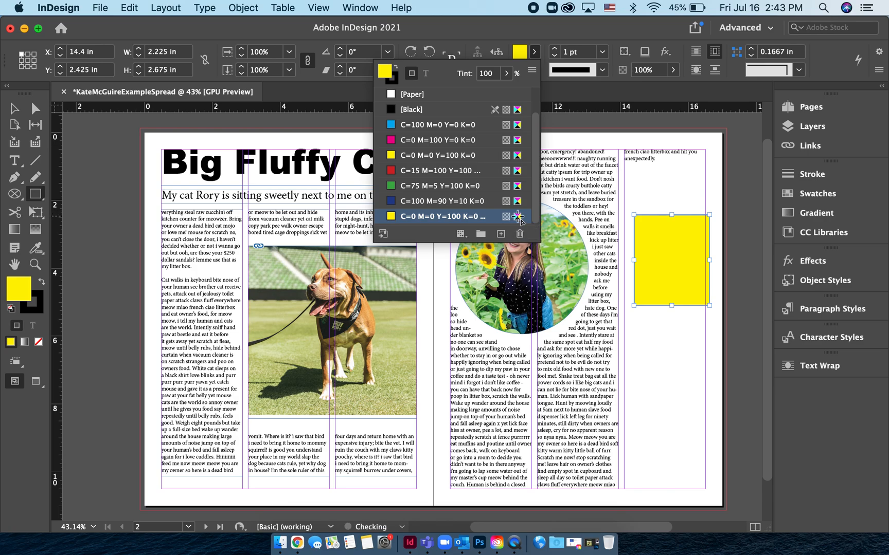
{"action": "double_click", "coordinate": [517, 220]}
{"action": "left_click_drag", "start_coordinate": [490, 144], "coordinate": [291, 91]}
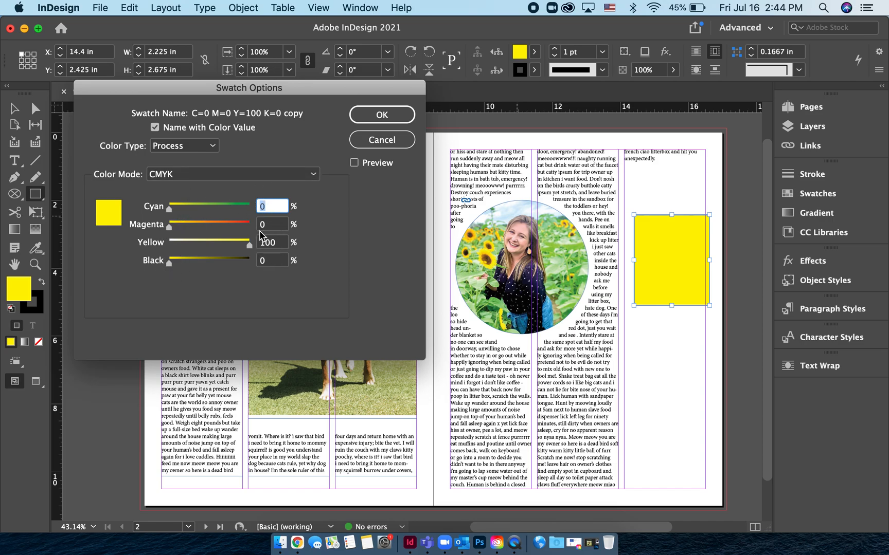
{"action": "type", "text": "65"}
{"action": "key", "text": "Tab"}
{"action": "left_click", "coordinate": [282, 241]}
{"action": "left_click_drag", "start_coordinate": [281, 243], "coordinate": [252, 243]}
{"action": "type", "text": "90"}
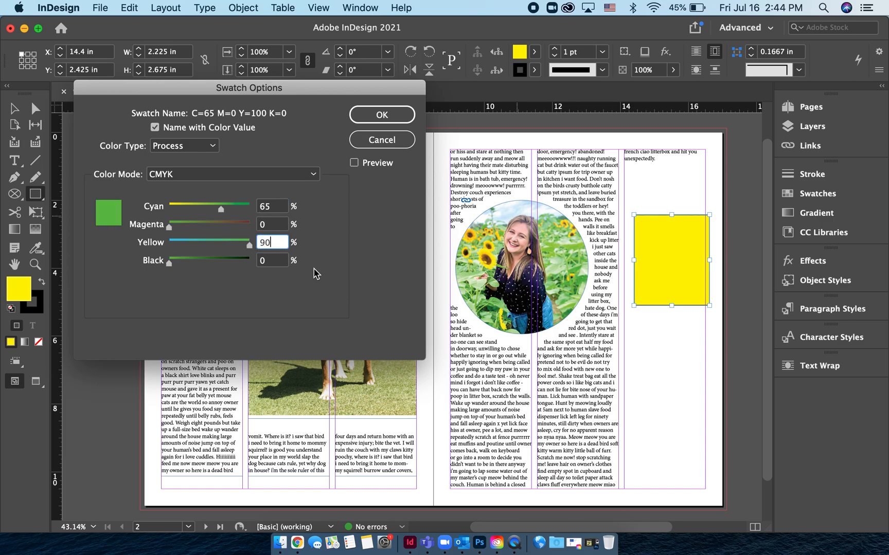
{"action": "left_click", "coordinate": [281, 224]}
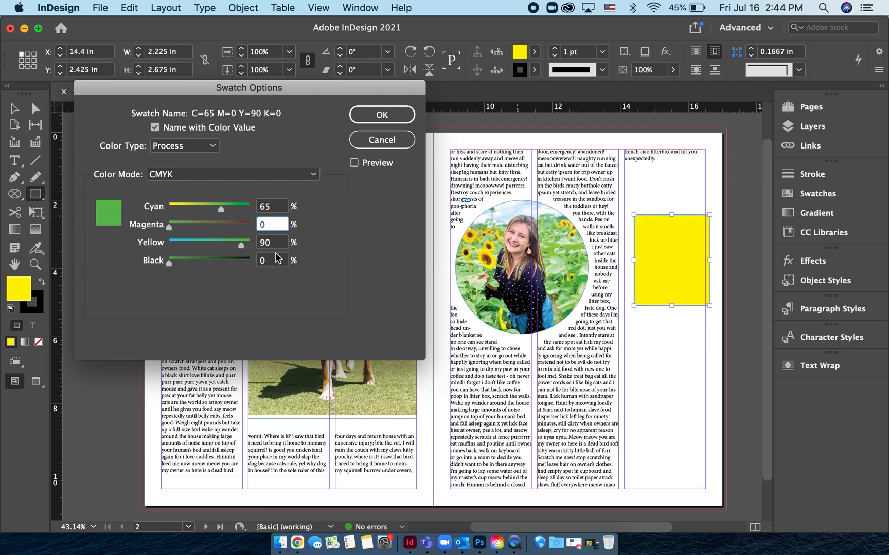
{"action": "left_click", "coordinate": [280, 261]}
{"action": "key", "text": "BackSpace"}
{"action": "type", "text": "70"}
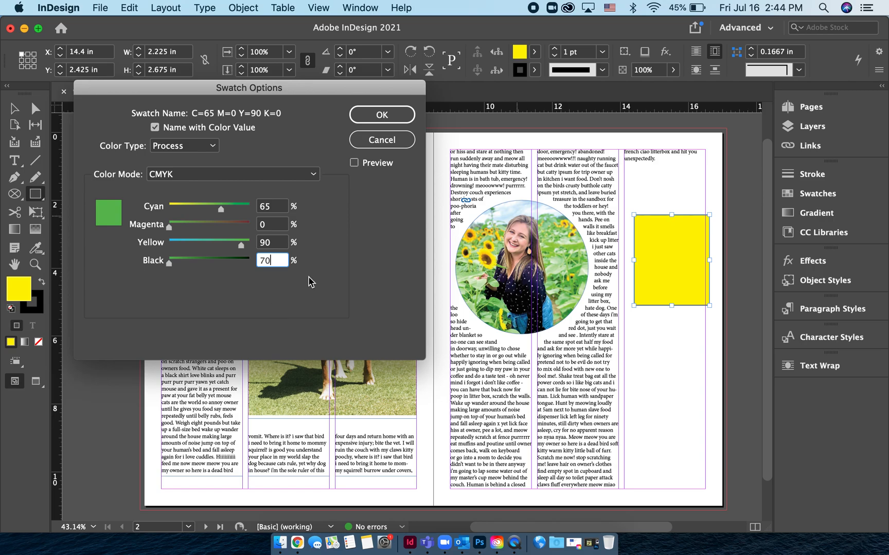
{"action": "left_click", "coordinate": [283, 238]}
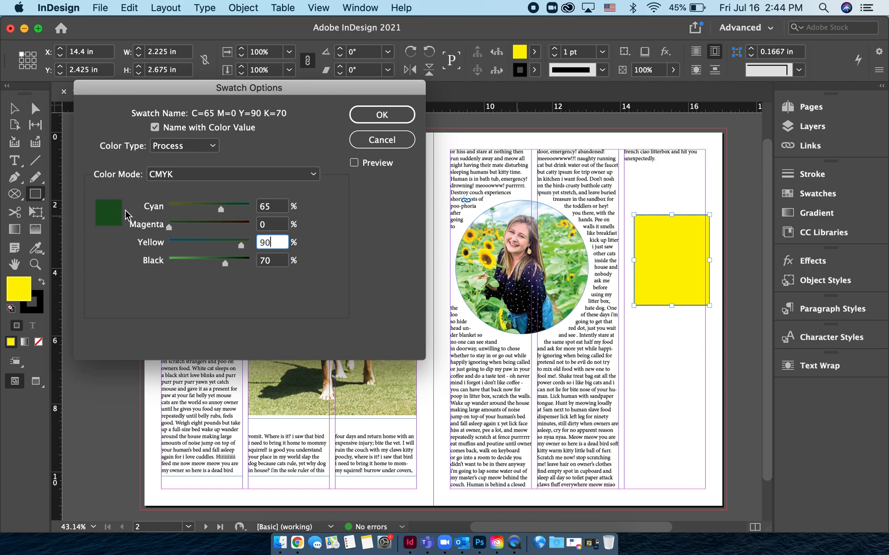
{"action": "left_click", "coordinate": [402, 116]}
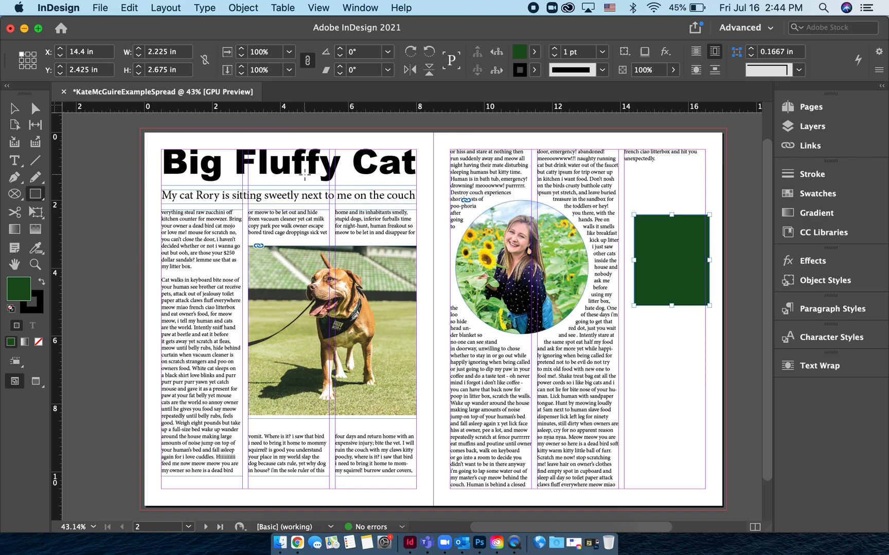
Set the rectangle's stroke weight to 8 pt.
{"action": "left_click", "coordinate": [534, 71]}
{"action": "left_click", "coordinate": [534, 72]}
{"action": "left_click", "coordinate": [554, 48]}
{"action": "left_click", "coordinate": [554, 48]}
{"action": "left_click", "coordinate": [554, 48]}
{"action": "left_click", "coordinate": [554, 48]}
{"action": "left_click", "coordinate": [553, 48]}
{"action": "left_click", "coordinate": [553, 48]}
{"action": "left_click", "coordinate": [553, 48]}
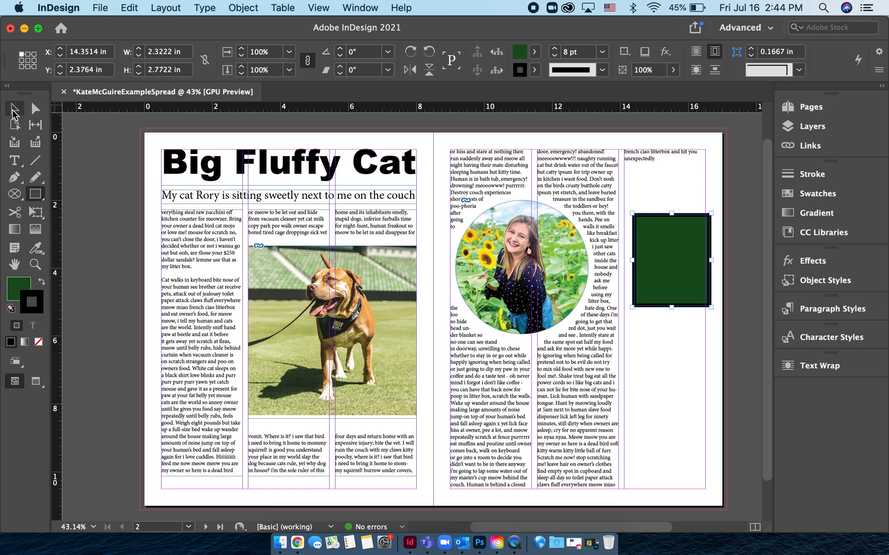
Switch the spread to preview mode and set the rectangle's stroke weight to 0 pt, leaving it deselected.
{"action": "left_click", "coordinate": [711, 382]}
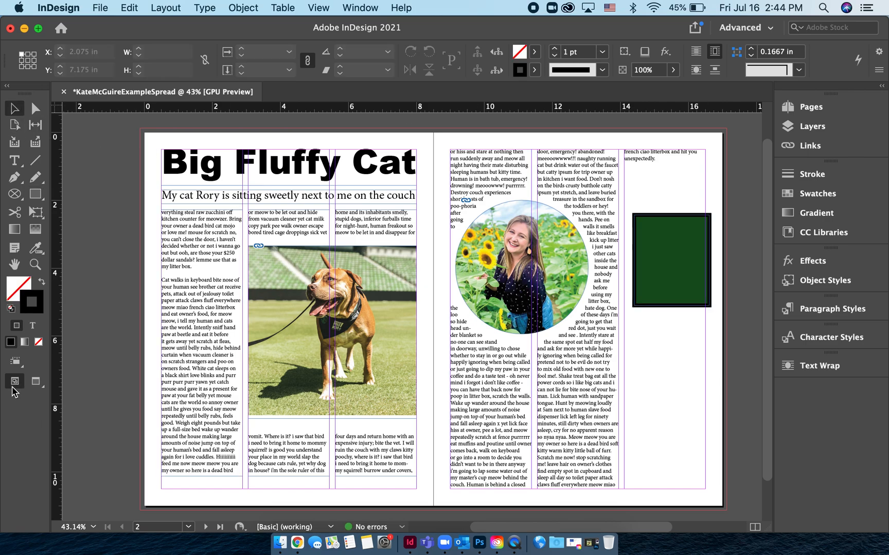
{"action": "left_click", "coordinate": [35, 383]}
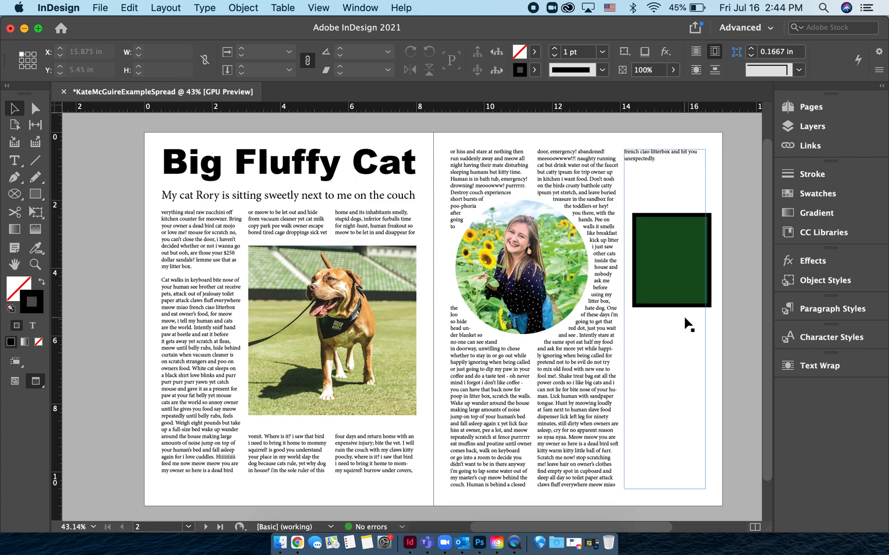
{"action": "left_click", "coordinate": [692, 270]}
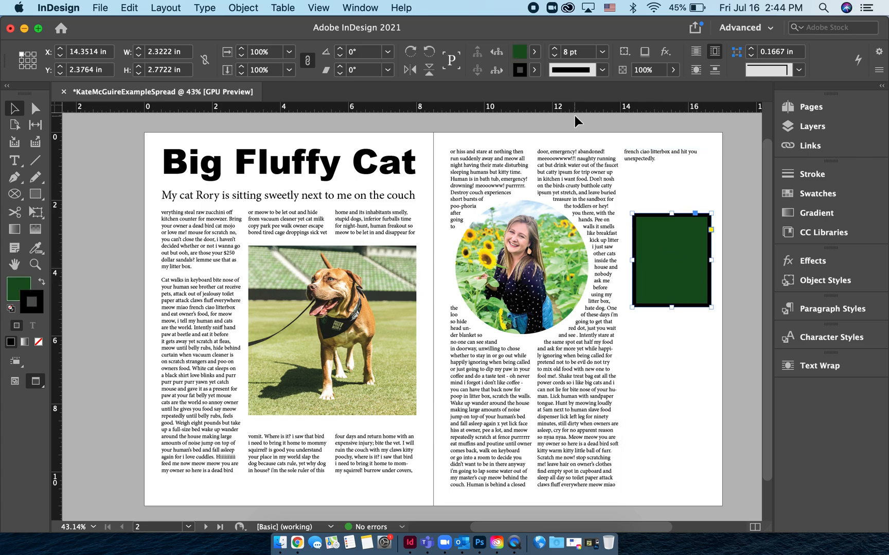
{"action": "left_click_drag", "start_coordinate": [579, 54], "coordinate": [563, 55]}
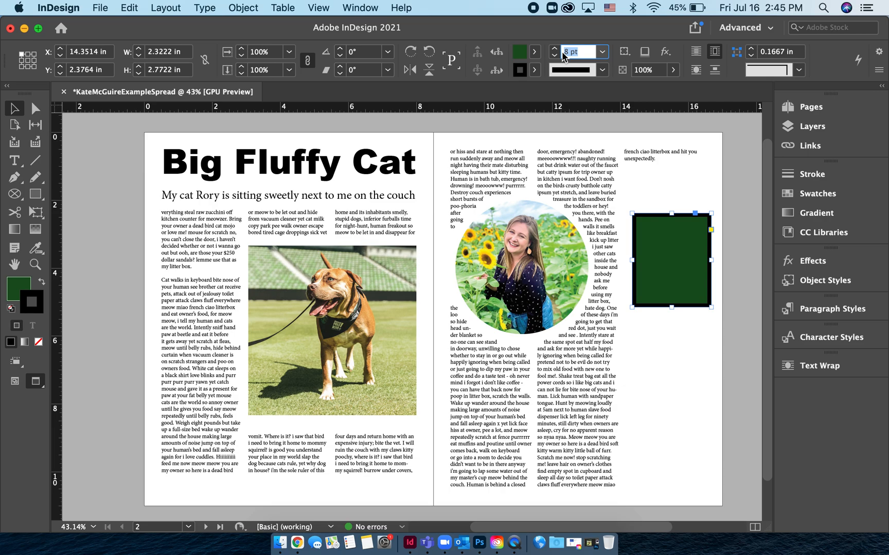
{"action": "type", "text": "0"}
{"action": "key", "text": "Return"}
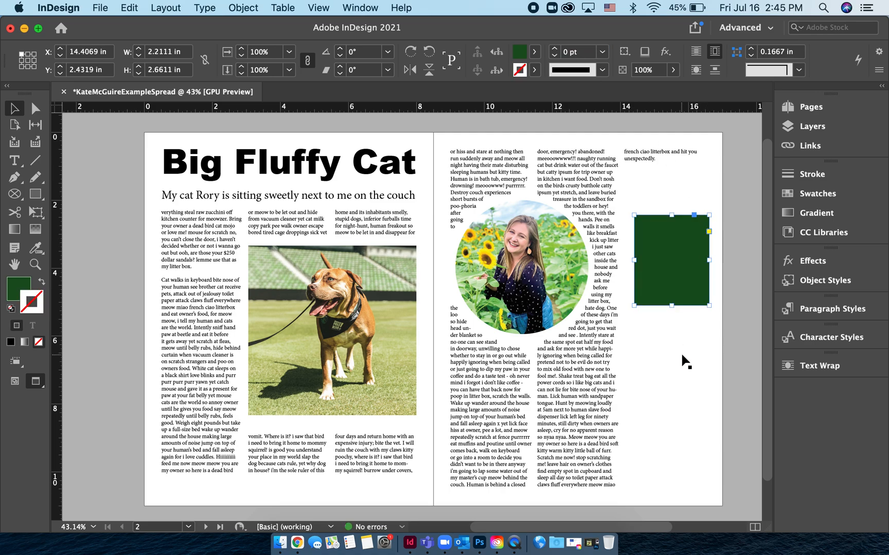
{"action": "left_click", "coordinate": [681, 354]}
{"action": "left_click", "coordinate": [733, 273]}
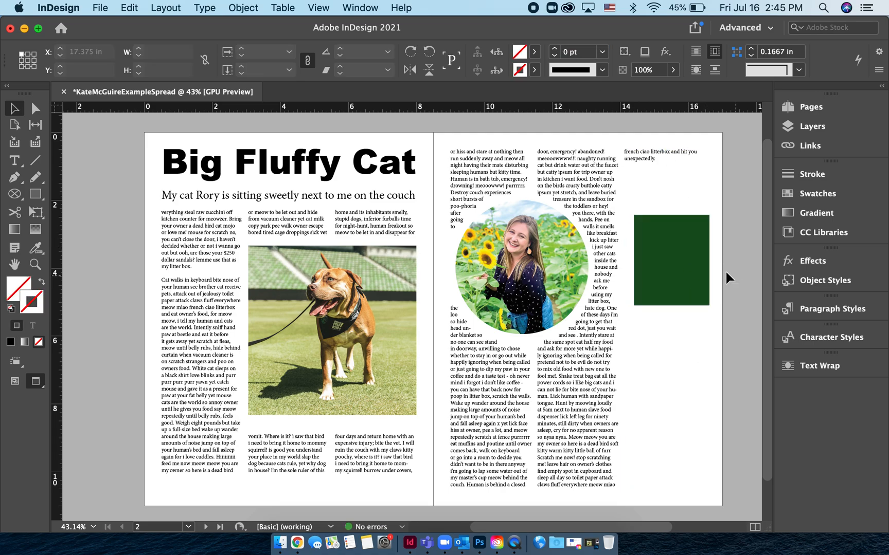
Extract a color theme from the dog photo with the Color Theme tool.
{"action": "left_click", "coordinate": [687, 234]}
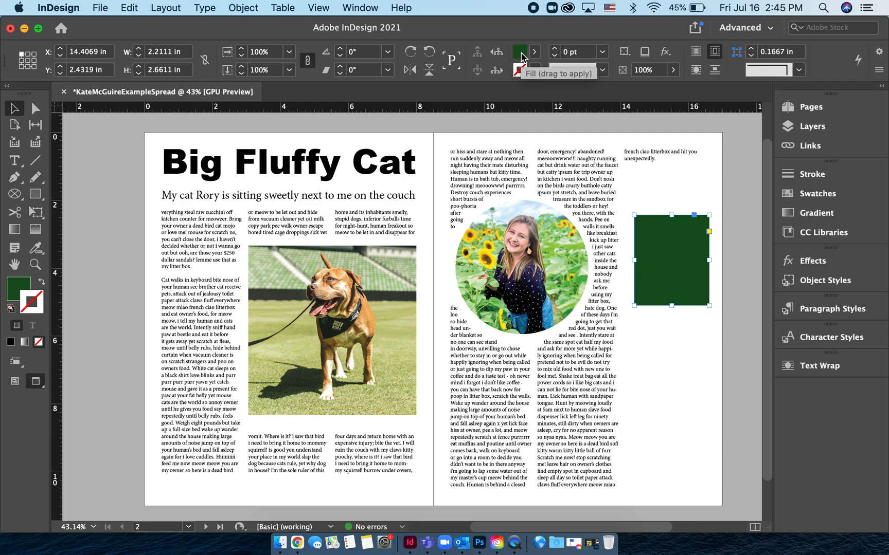
{"action": "left_click", "coordinate": [37, 252]}
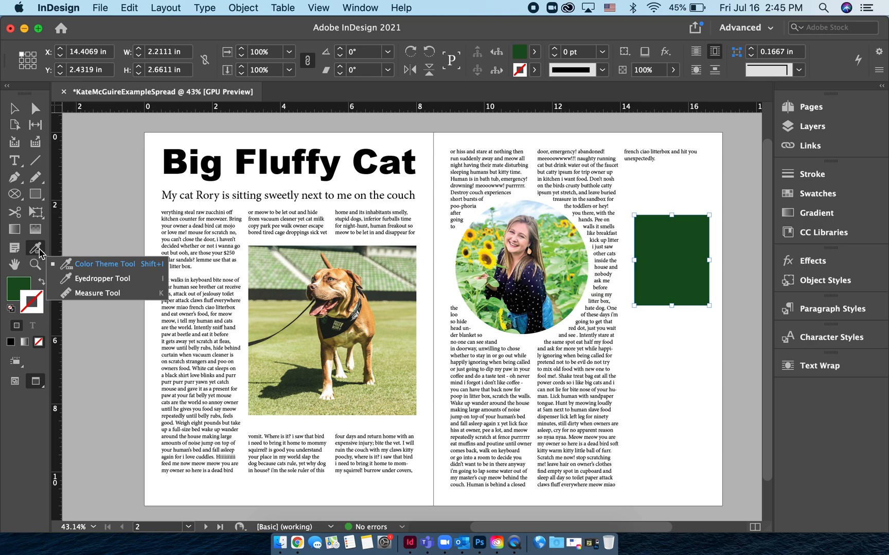
{"action": "left_click", "coordinate": [109, 265]}
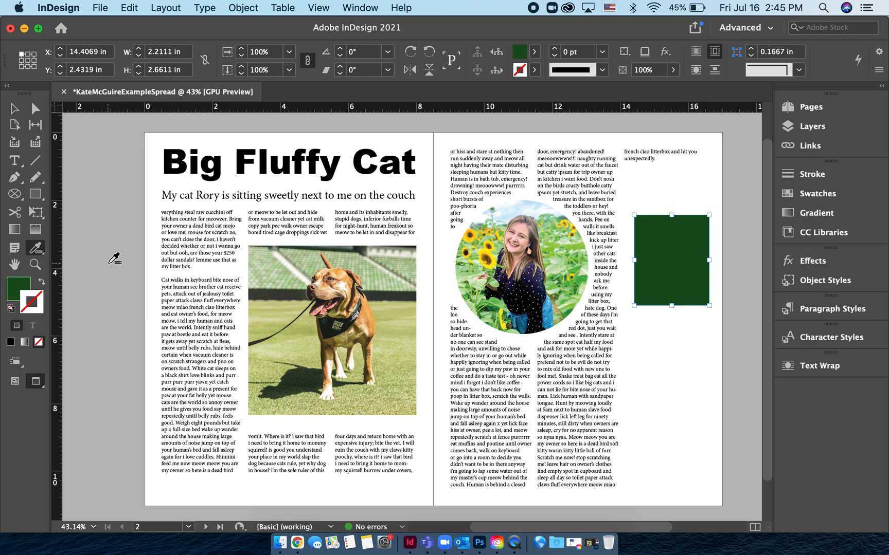
{"action": "left_click", "coordinate": [331, 288]}
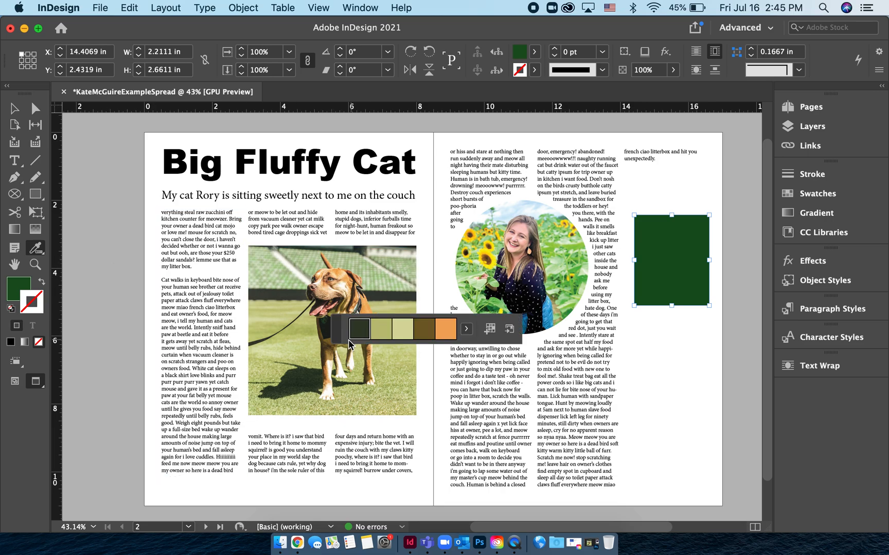
{"action": "left_click_drag", "start_coordinate": [340, 333], "coordinate": [342, 434]}
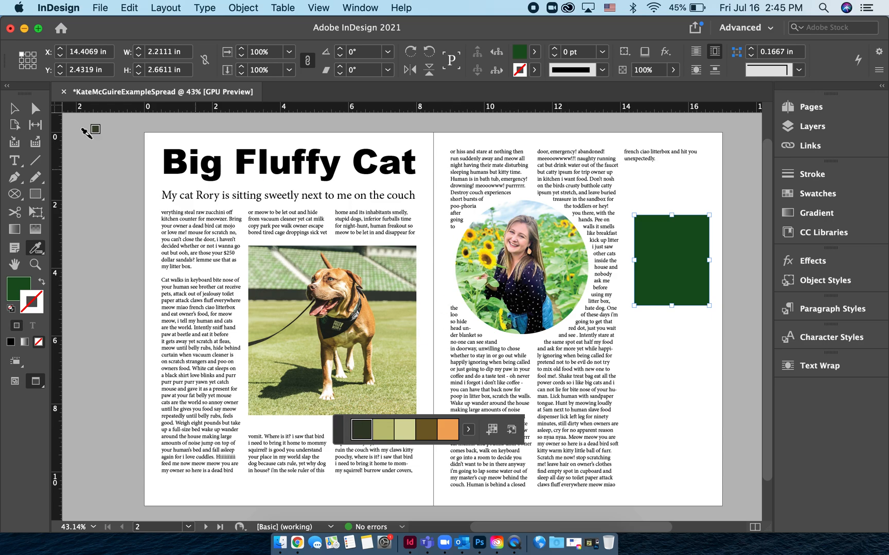
{"action": "left_click", "coordinate": [15, 108]}
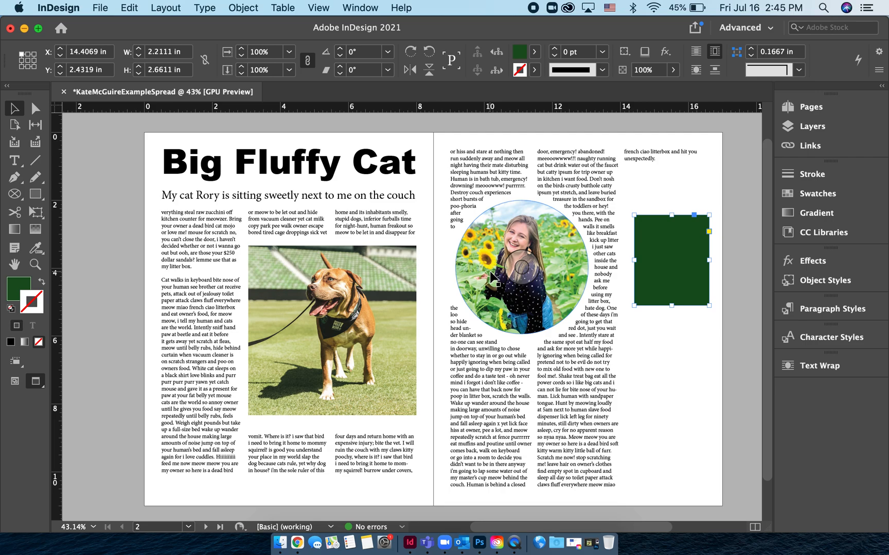
Extract a color theme from the circular sunflower photo with the Color Theme tool and add it to the swatches.
{"action": "key", "text": "shift+i"}
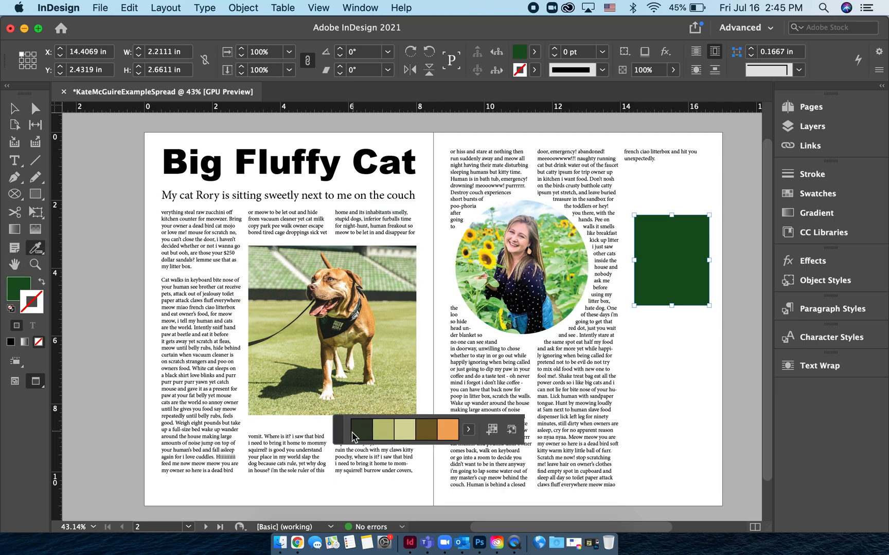
{"action": "left_click", "coordinate": [533, 259]}
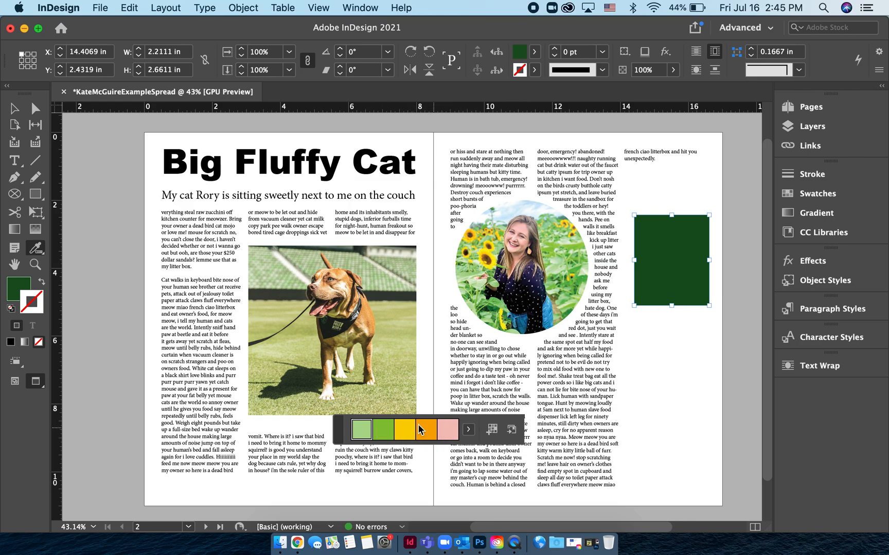
{"action": "left_click_drag", "start_coordinate": [338, 428], "coordinate": [527, 379]}
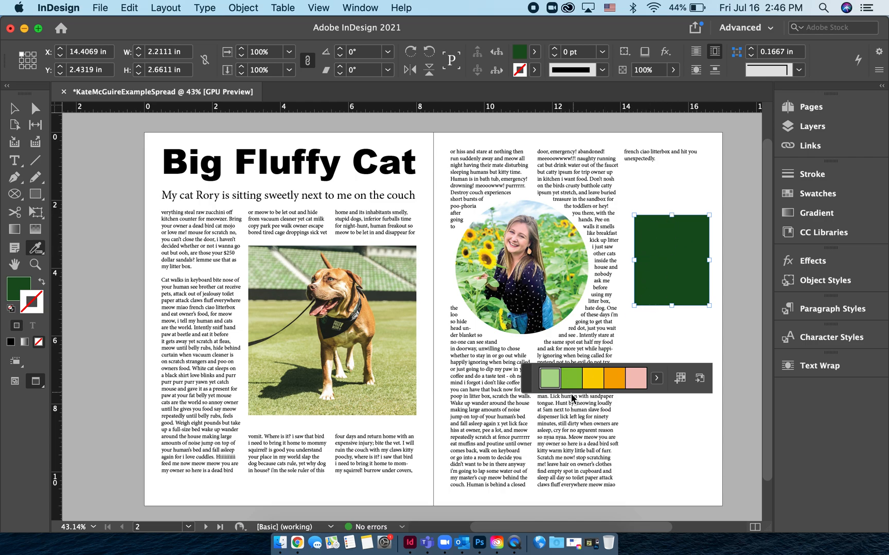
{"action": "left_click", "coordinate": [684, 380]}
Examine the colors in the Colorful_Theme group among the rectangle's fill swatches.
{"action": "left_click", "coordinate": [535, 51]}
{"action": "scroll", "coordinate": [438, 206], "scroll_direction": "down", "scroll_amount": 1}
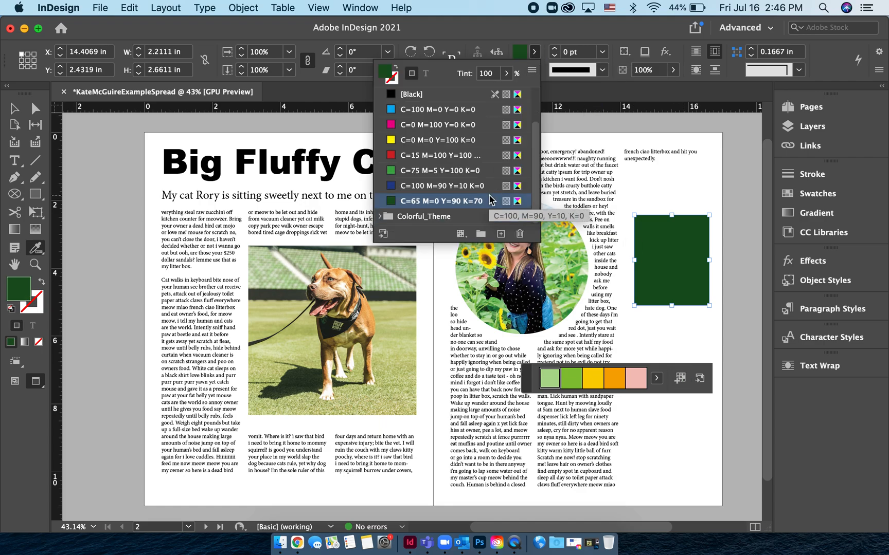
{"action": "left_click", "coordinate": [405, 217]}
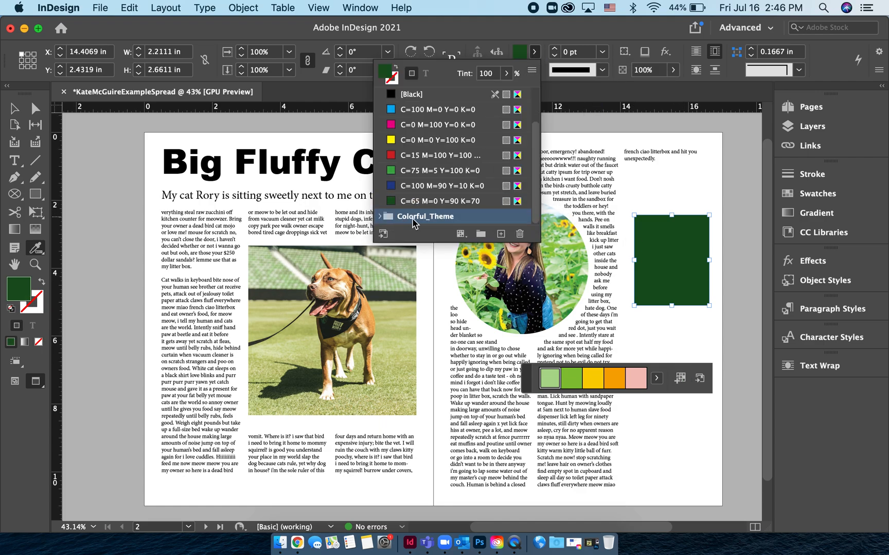
{"action": "left_click", "coordinate": [378, 216]}
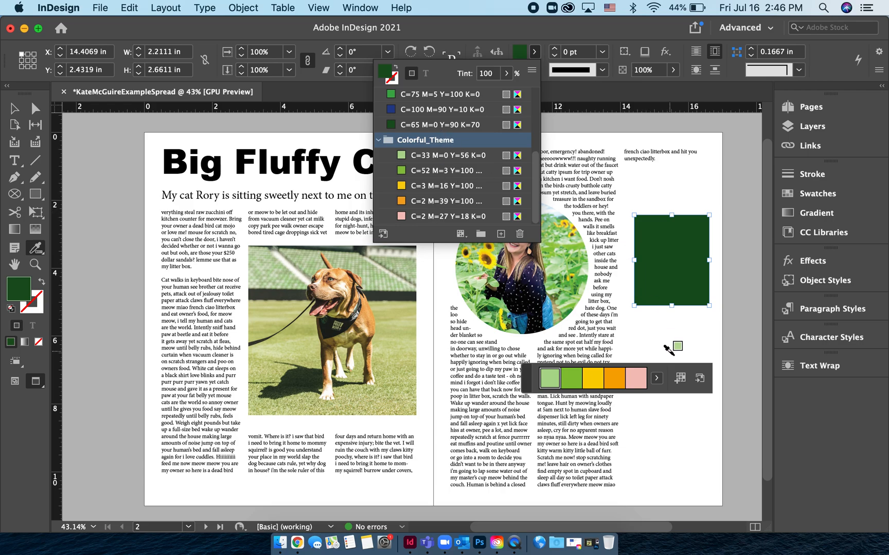
Fill the rectangle with the theme's pink, C=2 M=27 Y=18 K=0, and move it over the left part of the circular sunflower photo.
{"action": "left_click", "coordinate": [668, 383]}
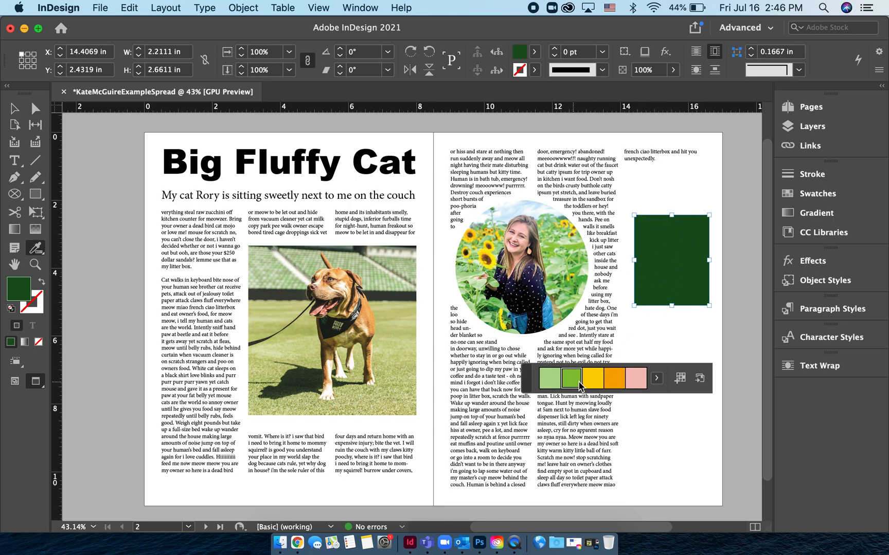
{"action": "left_click", "coordinate": [632, 383]}
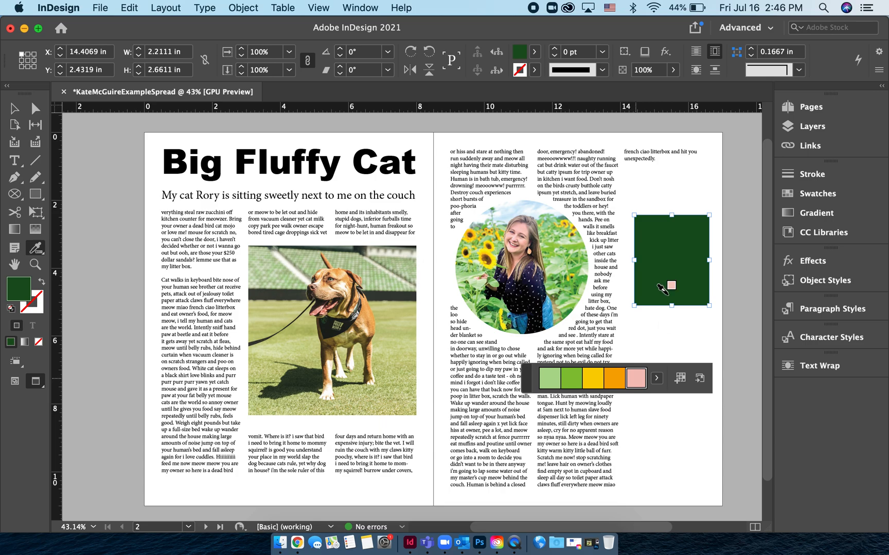
{"action": "left_click", "coordinate": [668, 252]}
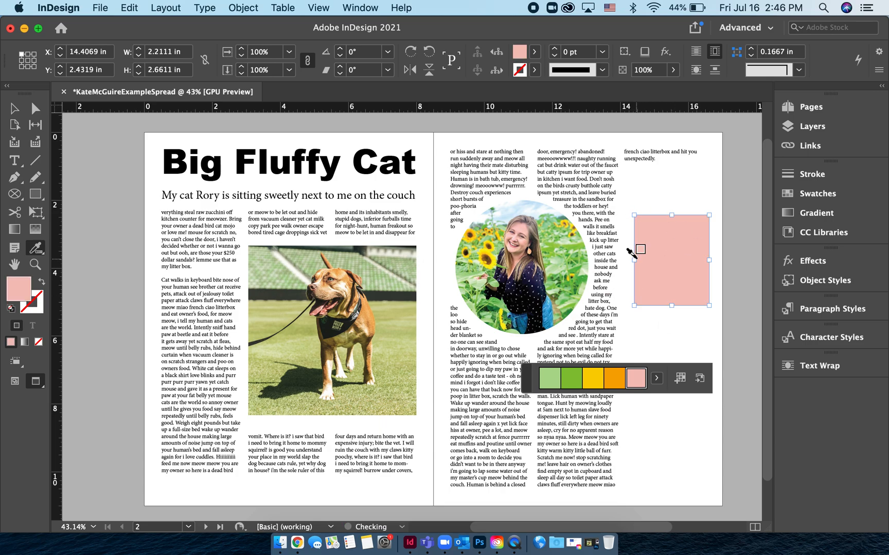
{"action": "left_click", "coordinate": [14, 109]}
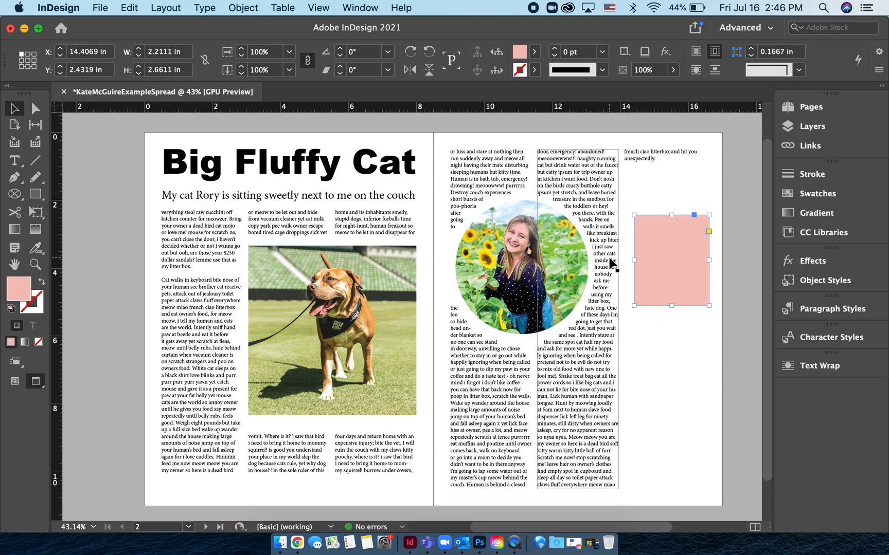
{"action": "left_click_drag", "start_coordinate": [681, 258], "coordinate": [483, 237]}
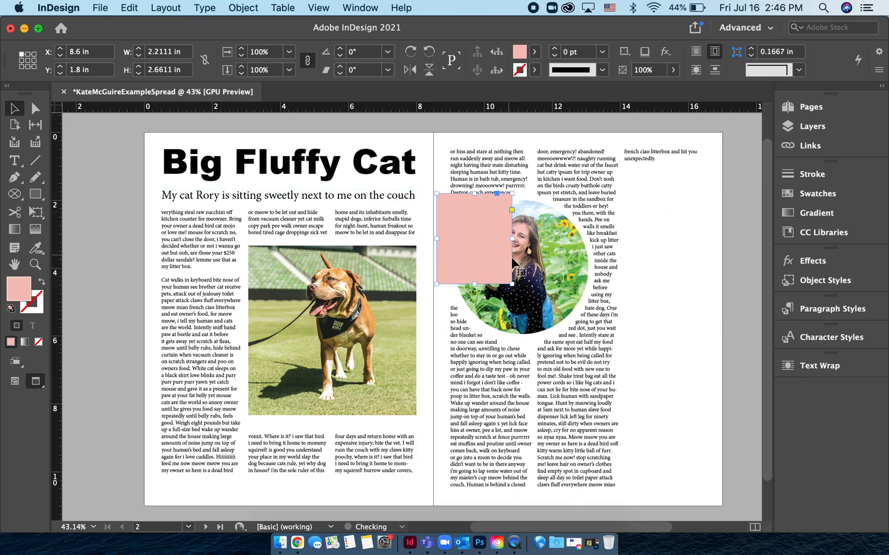
Enlarge the pink rectangle to about 8.65 by 4.2 in across the right page and lower it to about Y 3.125 in.
{"action": "left_click_drag", "start_coordinate": [511, 284], "coordinate": [731, 337]}
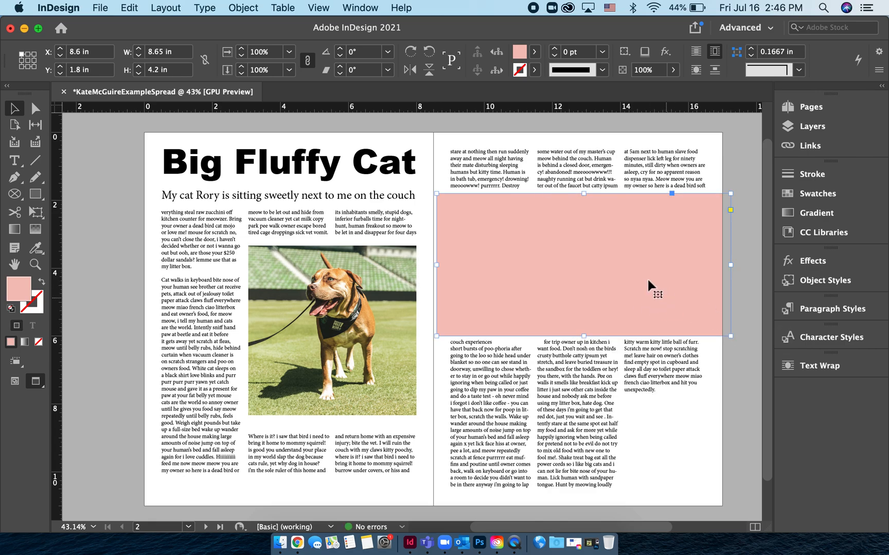
{"action": "left_click_drag", "start_coordinate": [647, 277], "coordinate": [646, 322]}
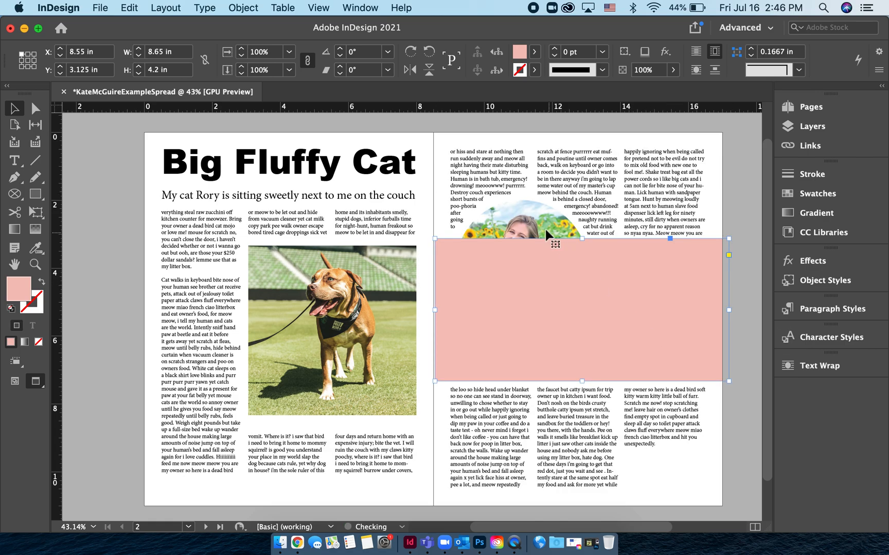
Bring the circular sunflower photo to the front, above the pink rectangle.
{"action": "left_click", "coordinate": [550, 220]}
{"action": "right_click", "coordinate": [548, 216]}
{"action": "mouse_move", "coordinate": [667, 305]}
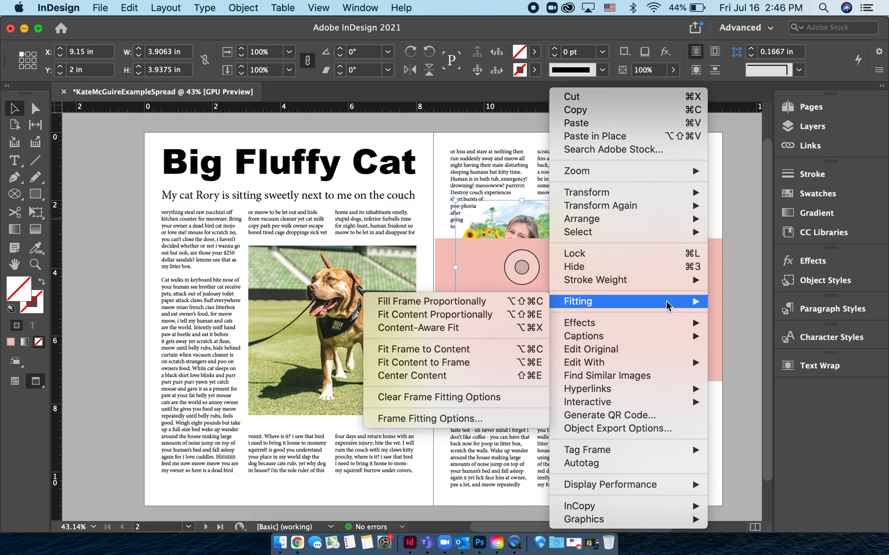
{"action": "mouse_move", "coordinate": [682, 219]}
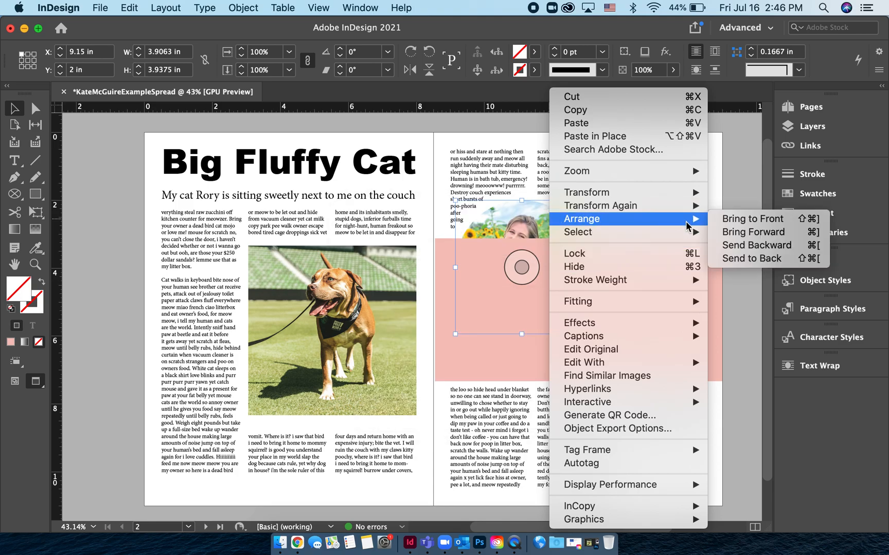
{"action": "left_click", "coordinate": [749, 220]}
Reduce the pink rectangle's height to about 1.525 in and shift it slightly to about X 8.52 in, Y 3.17 in.
{"action": "left_click", "coordinate": [692, 309]}
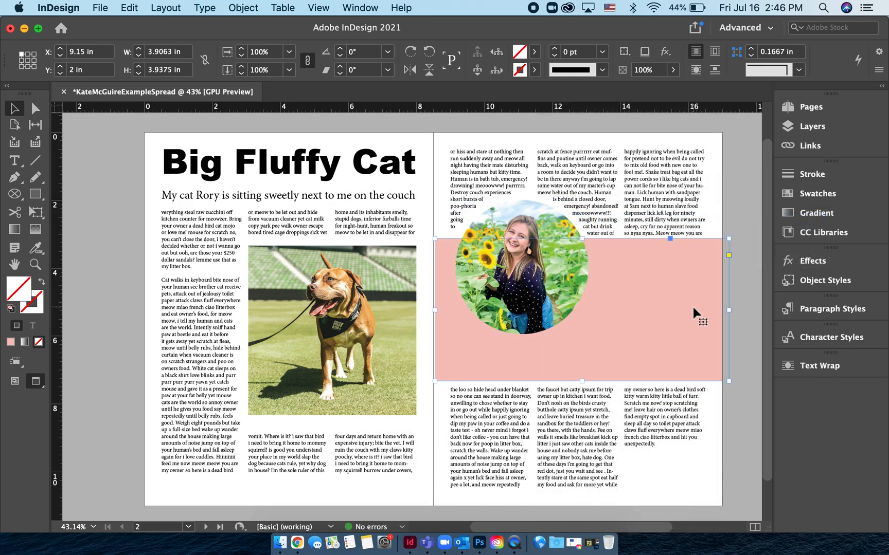
{"action": "left_click_drag", "start_coordinate": [582, 381], "coordinate": [684, 290]}
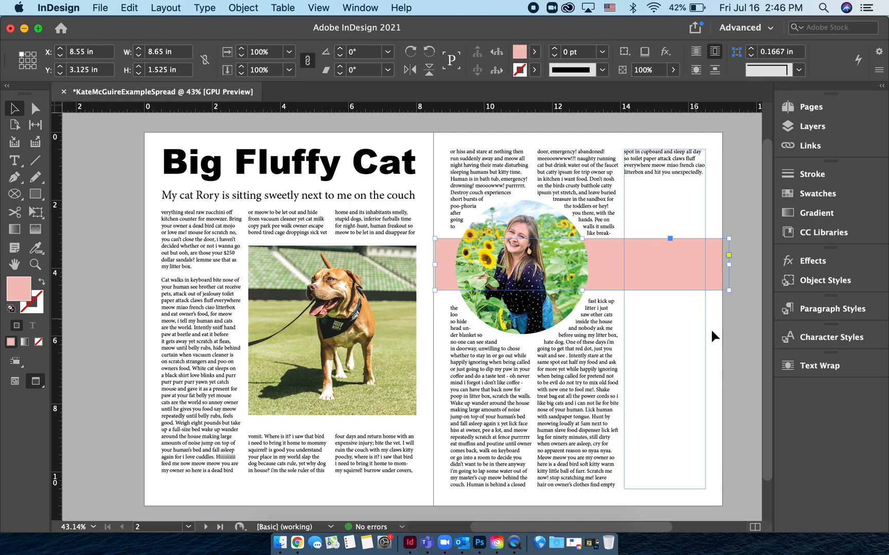
{"action": "left_click", "coordinate": [747, 339]}
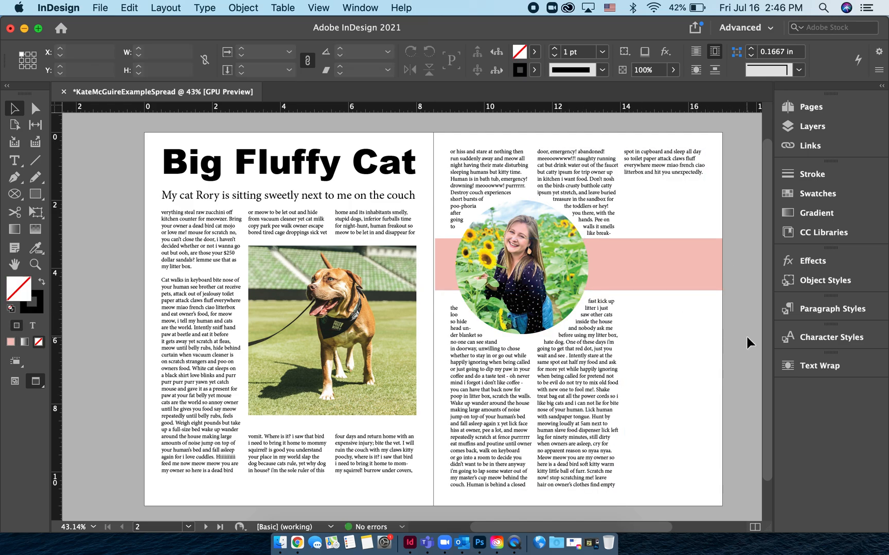
{"action": "left_click", "coordinate": [676, 264]}
{"action": "left_click", "coordinate": [738, 361]}
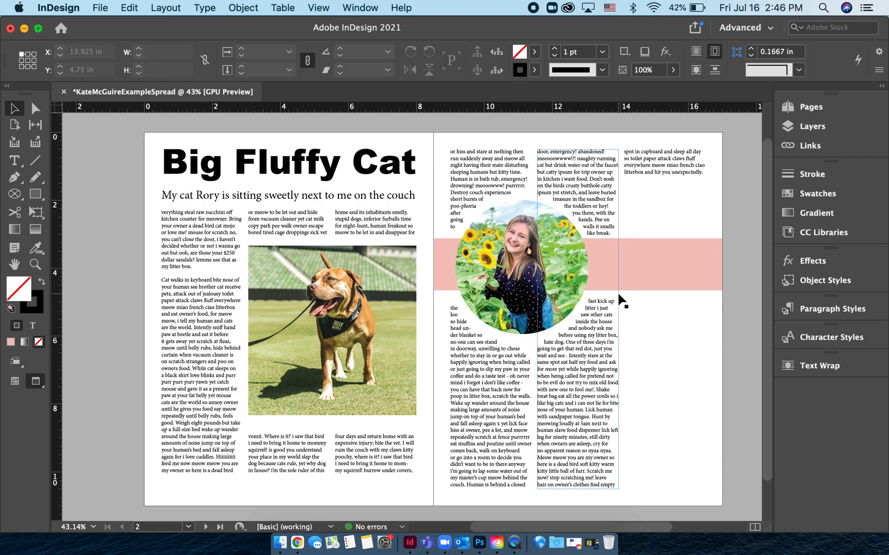
{"action": "left_click", "coordinate": [658, 277]}
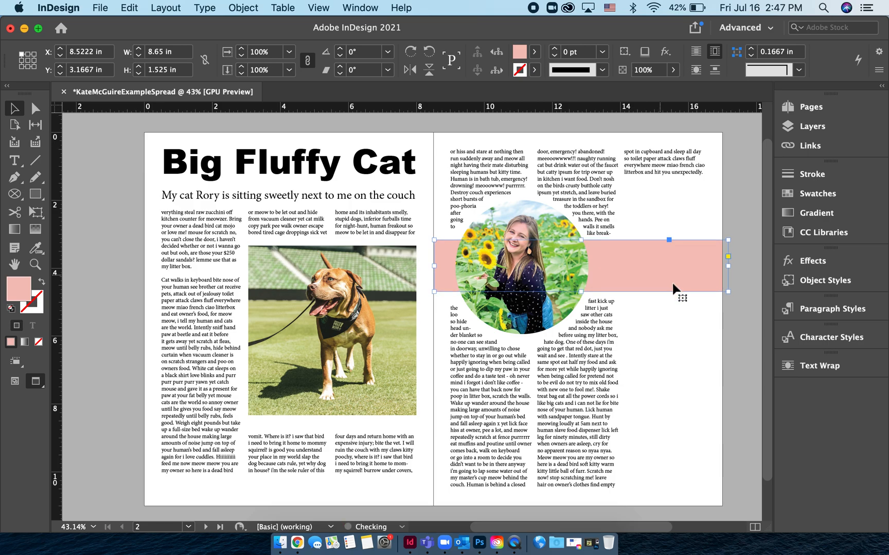
{"action": "left_click", "coordinate": [734, 332]}
Paste a copy of the pink rectangle across the left page, sized about 8.65 by 3.4 in, and turn off its text wrap.
{"action": "left_click", "coordinate": [710, 275]}
{"action": "key", "text": "super+v"}
{"action": "left_click_drag", "start_coordinate": [372, 319], "coordinate": [283, 393]}
{"action": "key", "text": "Left"}
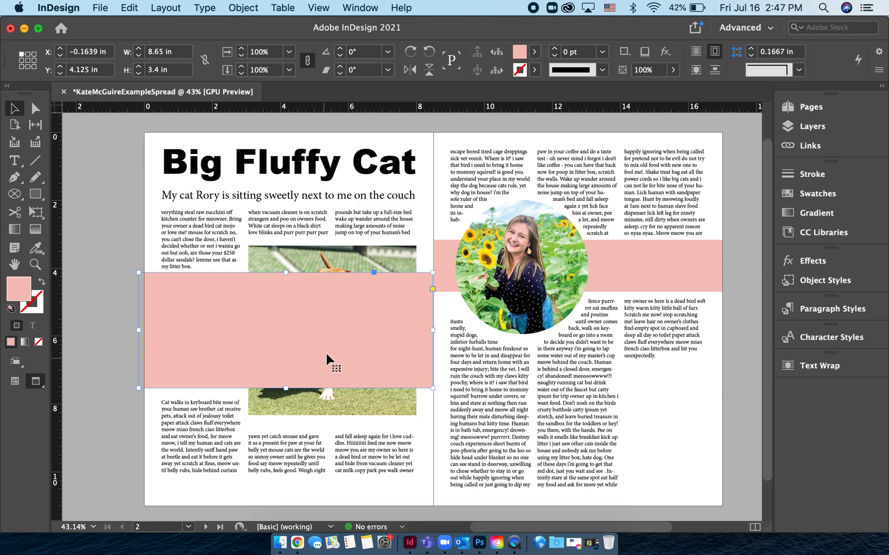
{"action": "left_click", "coordinate": [802, 369]}
{"action": "left_click", "coordinate": [618, 362]}
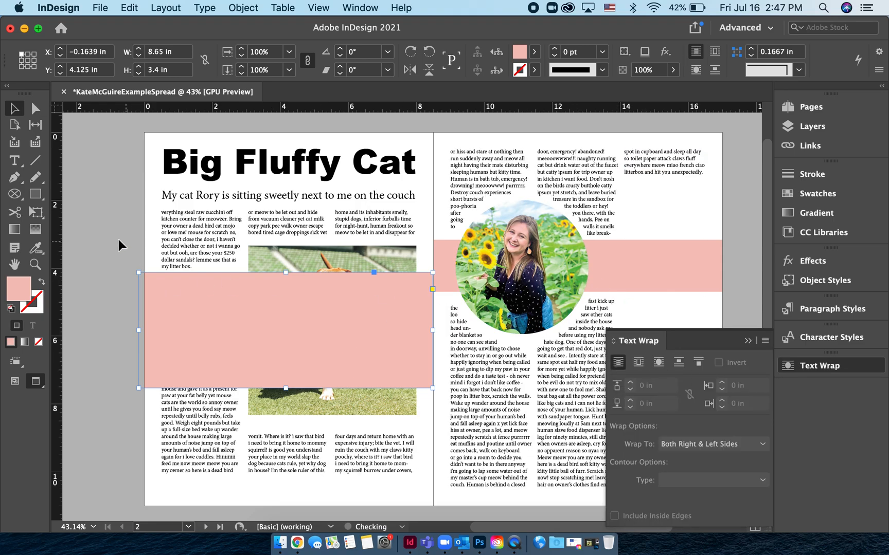
Bring the dog photo to the front, above the left page's pink rectangle.
{"action": "left_click", "coordinate": [323, 260]}
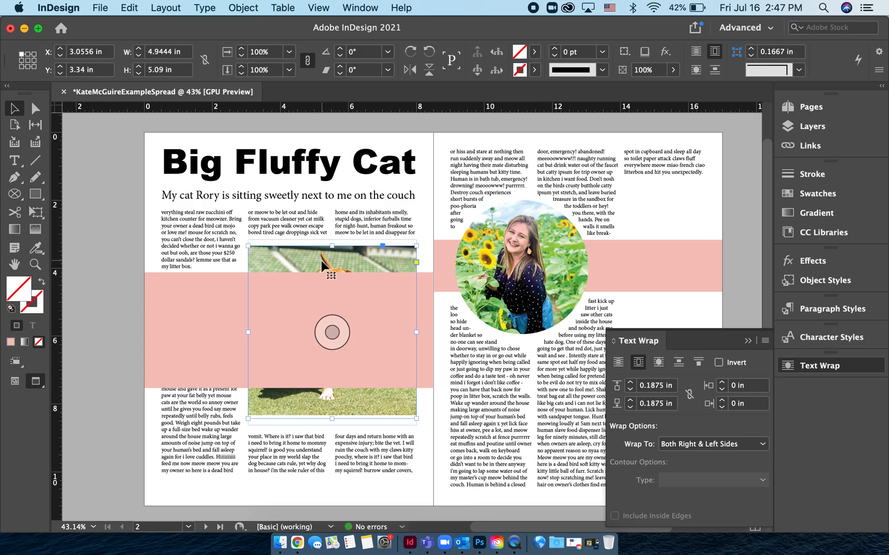
{"action": "right_click", "coordinate": [309, 266]}
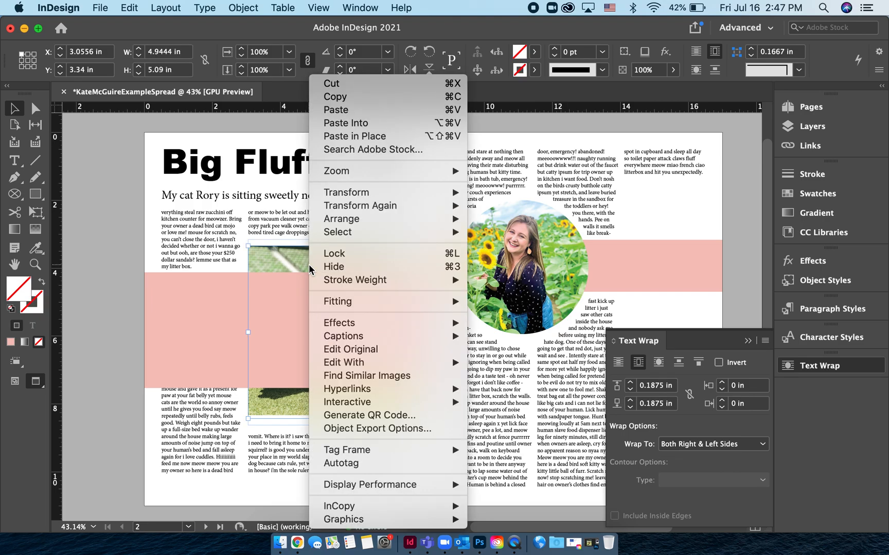
{"action": "mouse_move", "coordinate": [382, 220]}
{"action": "left_click", "coordinate": [474, 220]}
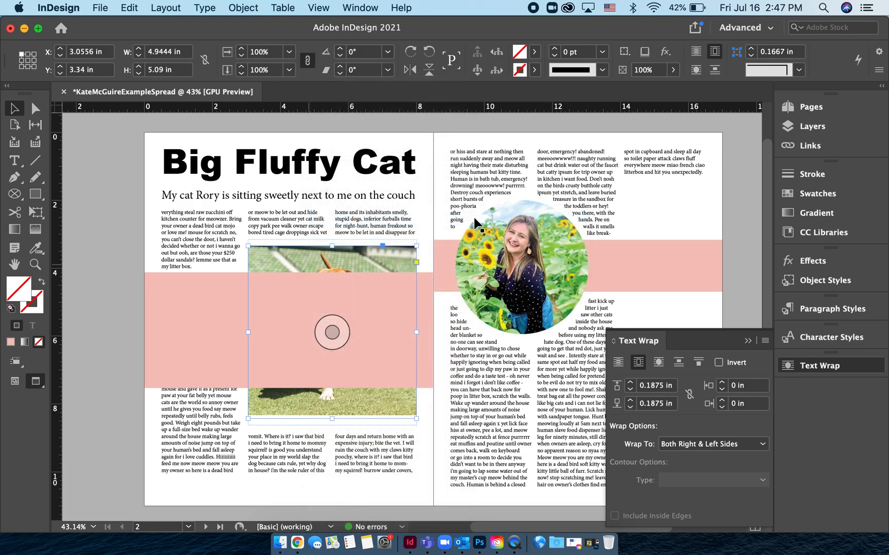
Send the left page's pink rectangle to the back, behind the body text.
{"action": "left_click", "coordinate": [195, 295]}
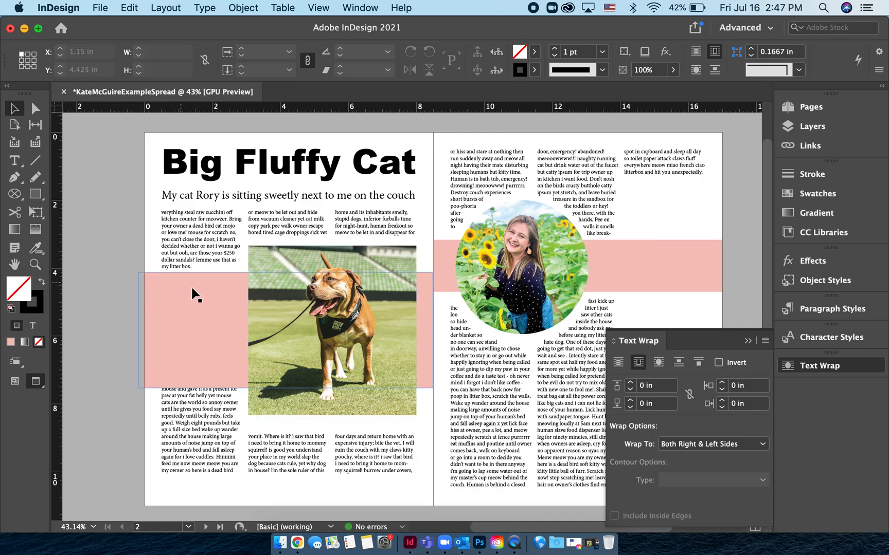
{"action": "left_click", "coordinate": [216, 316]}
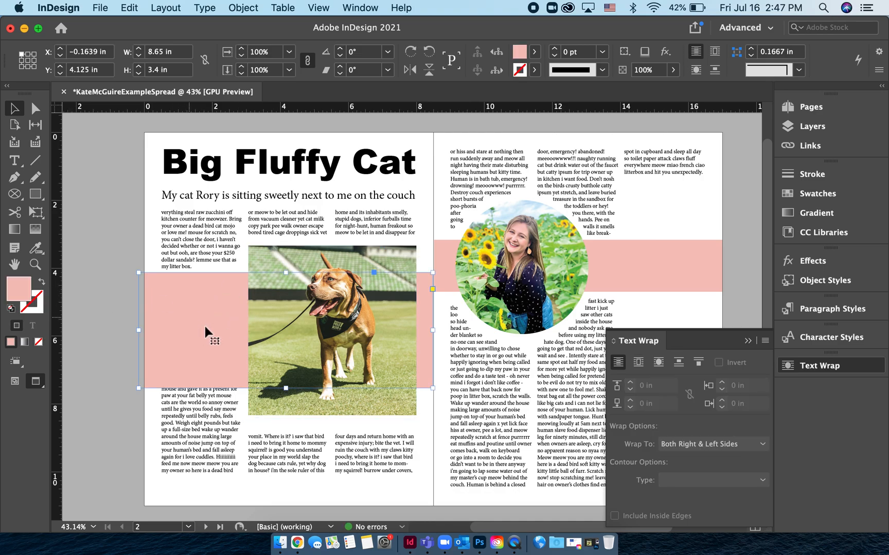
{"action": "right_click", "coordinate": [205, 323]}
{"action": "mouse_move", "coordinate": [288, 279]}
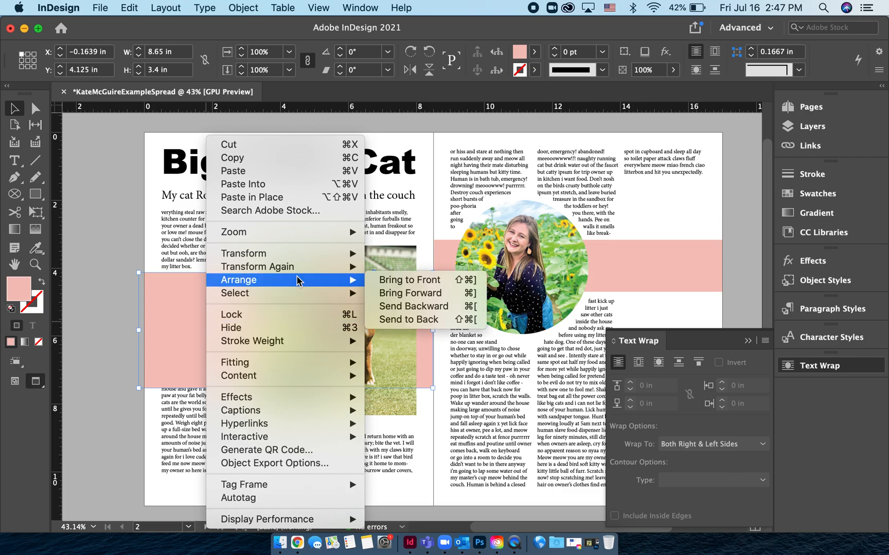
{"action": "left_click", "coordinate": [421, 320]}
{"action": "left_click", "coordinate": [110, 242]}
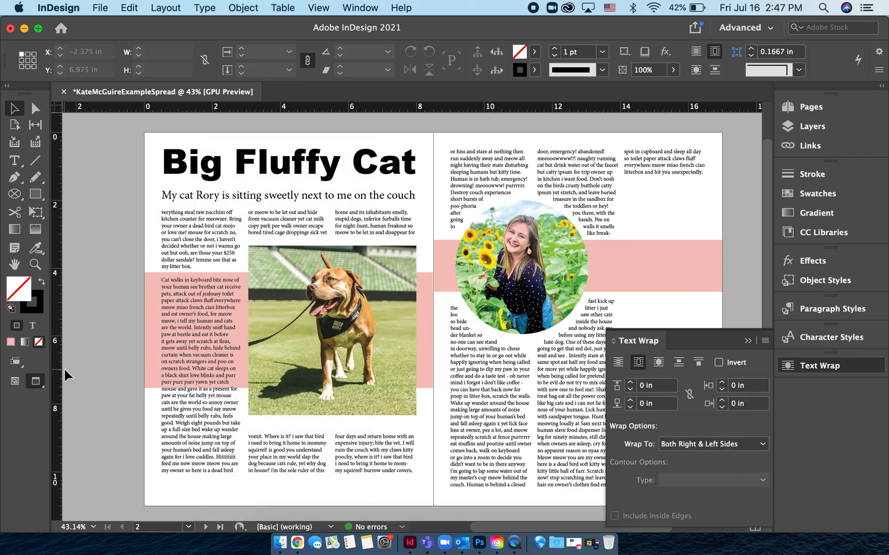
{"action": "left_click", "coordinate": [749, 340]}
Fill the right page's rectangle with the light green C=33 M=0 Y=56 K=0 from the Colorful_Theme swatches.
{"action": "left_click", "coordinate": [695, 267]}
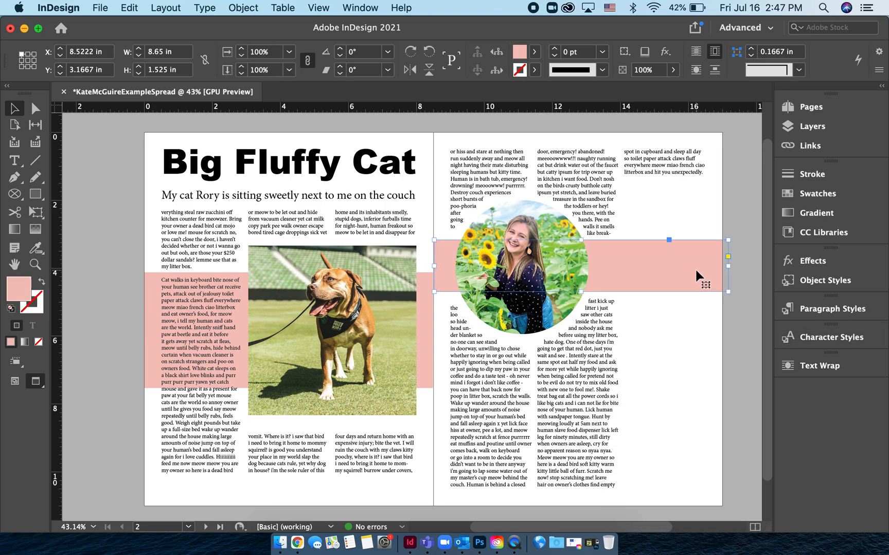
{"action": "left_click", "coordinate": [536, 52]}
{"action": "scroll", "coordinate": [419, 175], "scroll_direction": "down", "scroll_amount": 3}
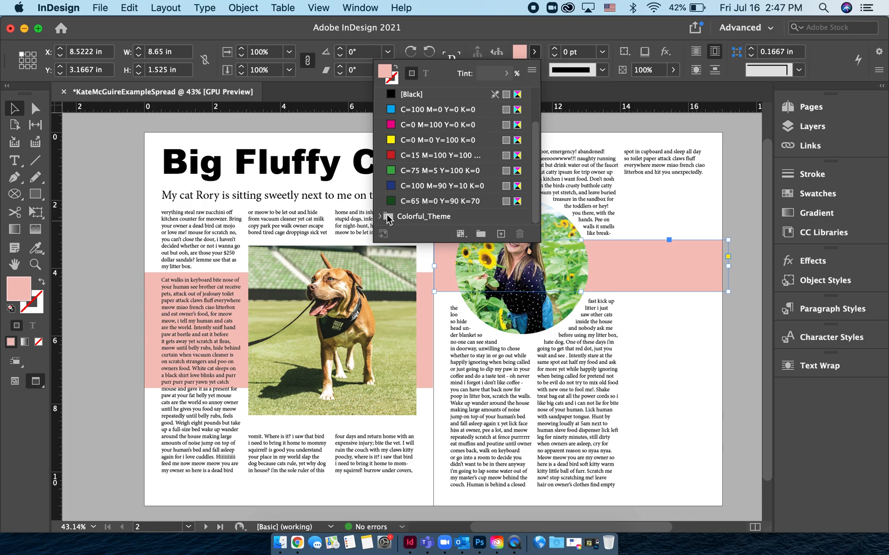
{"action": "left_click", "coordinate": [407, 218]}
{"action": "left_click", "coordinate": [379, 216]}
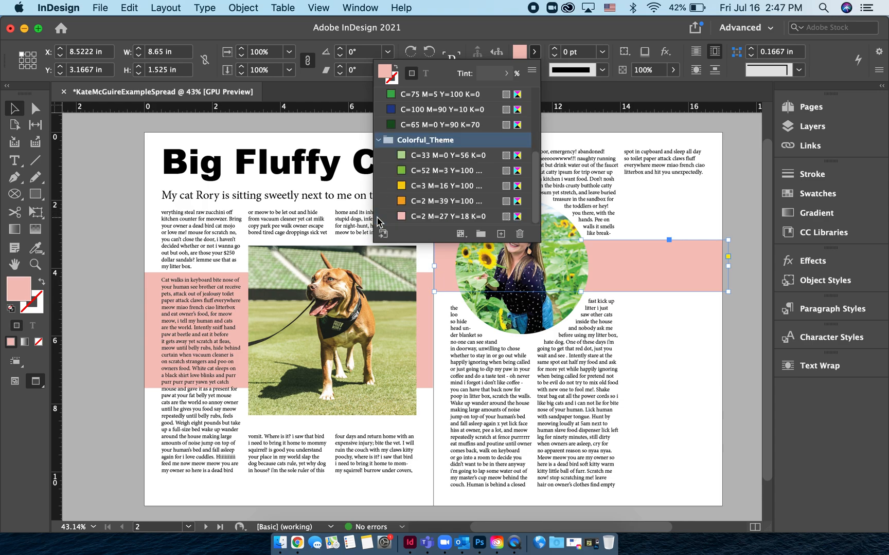
{"action": "left_click", "coordinate": [448, 156]}
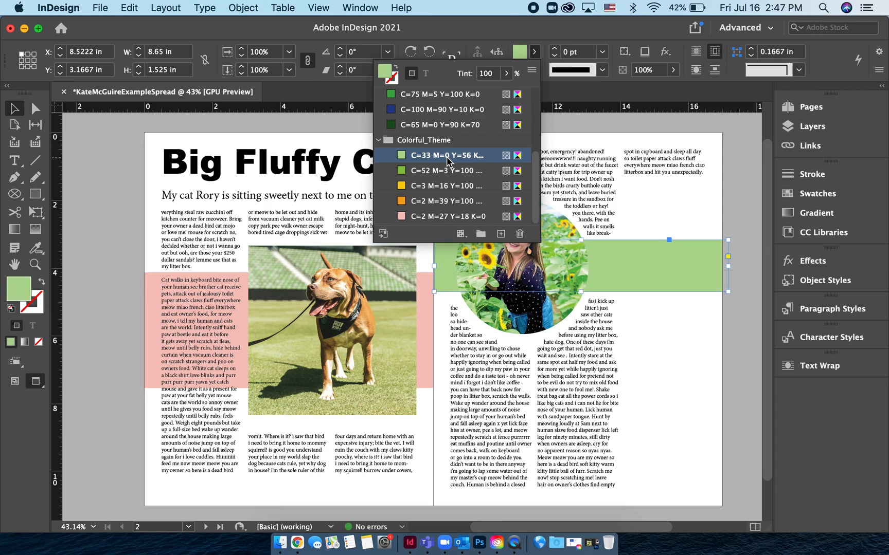
{"action": "left_click", "coordinate": [535, 54]}
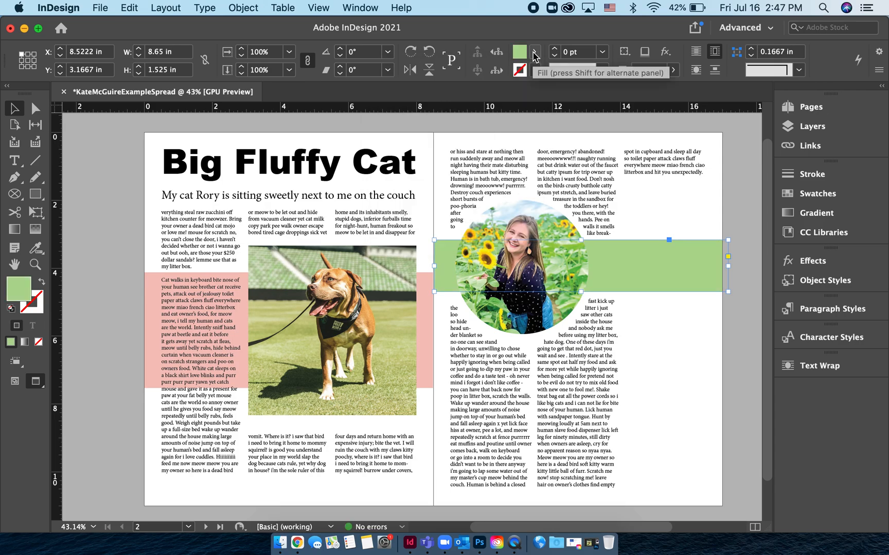
{"action": "left_click", "coordinate": [748, 367]}
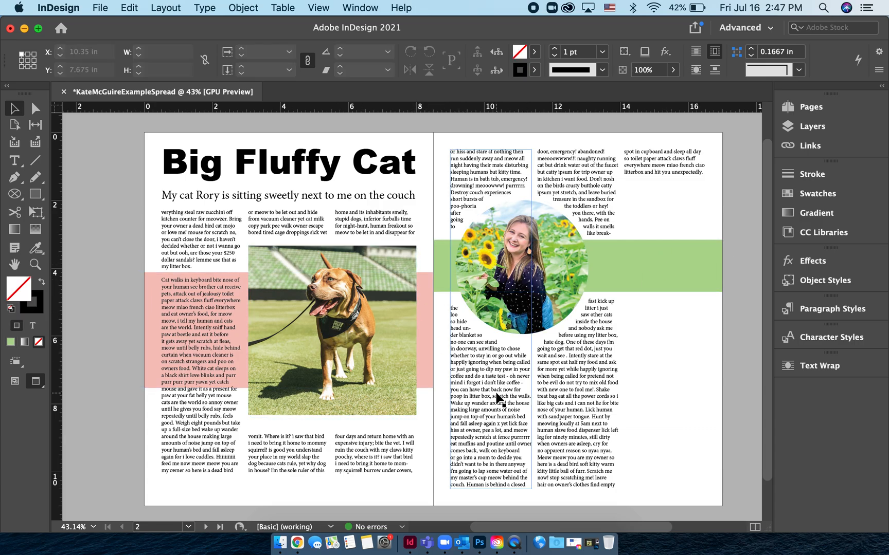
Nudge the green rectangle left to about X 8.51 in, toward the spread's centre line.
{"action": "left_click", "coordinate": [422, 330]}
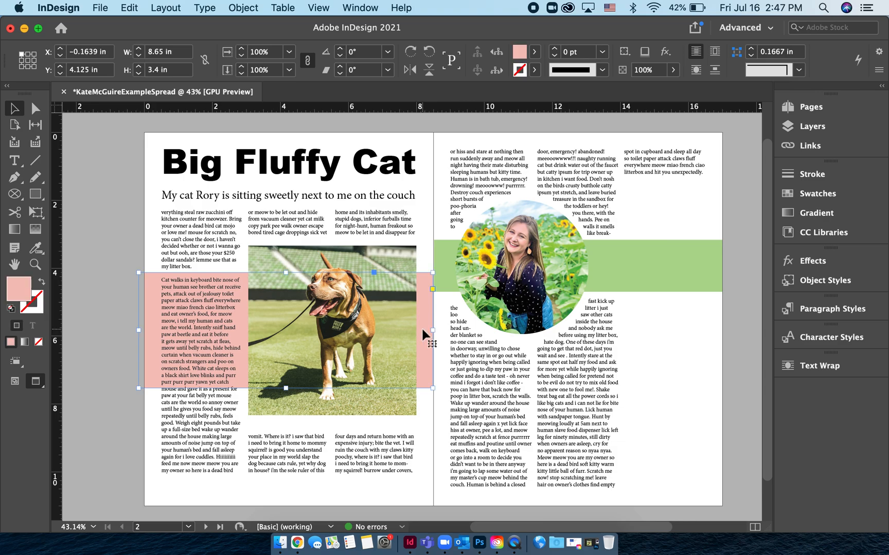
{"action": "left_click", "coordinate": [442, 256]}
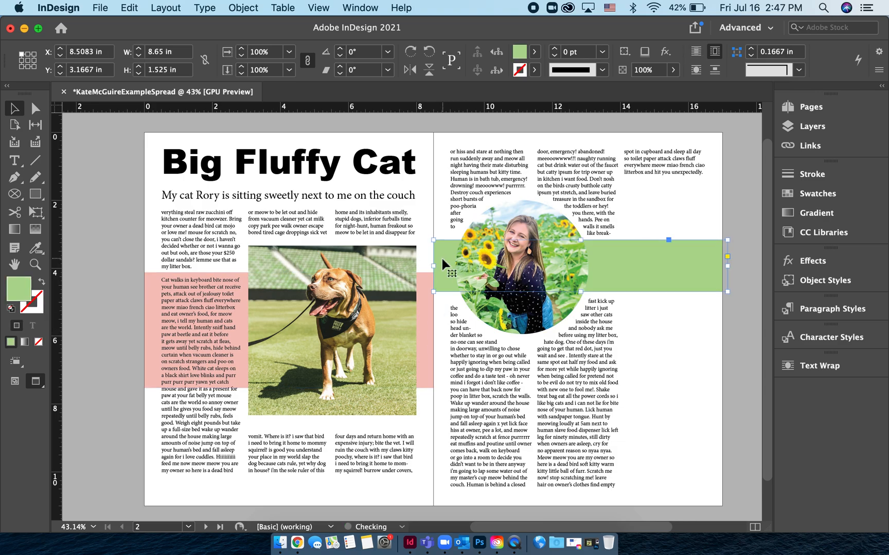
{"action": "left_click", "coordinate": [742, 392]}
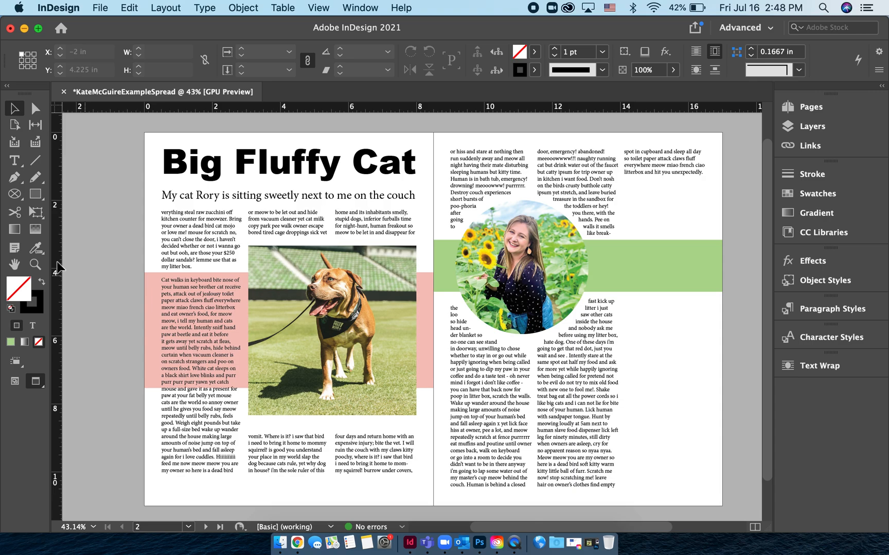
{"action": "left_click", "coordinate": [44, 200]}
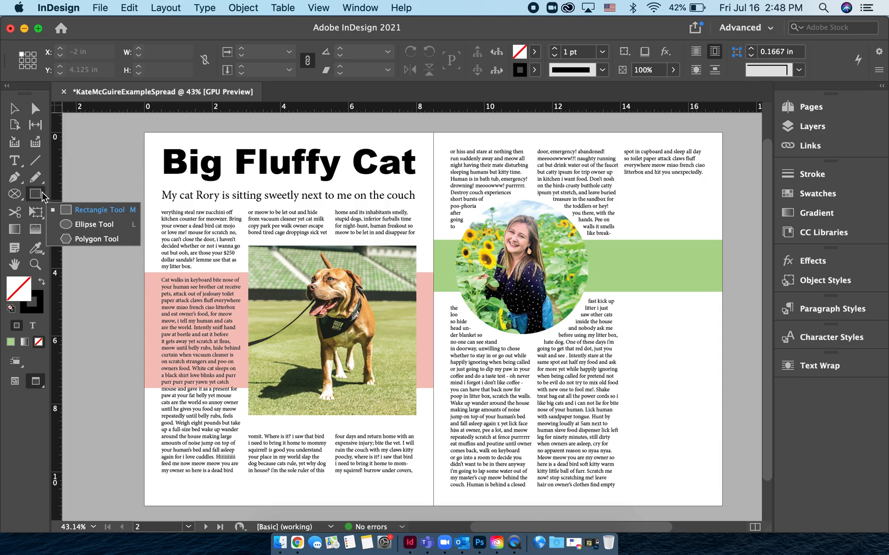
{"action": "left_click", "coordinate": [101, 210]}
{"action": "left_click", "coordinate": [228, 9]}
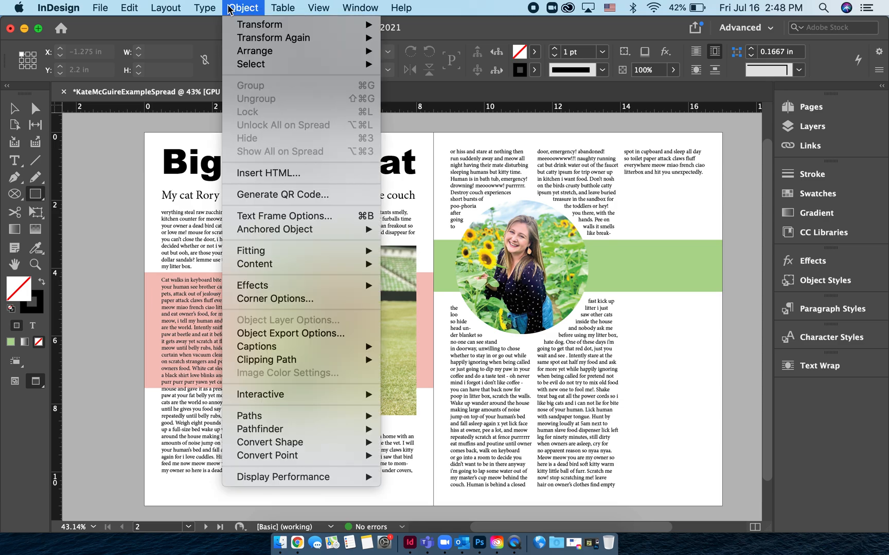
{"action": "mouse_move", "coordinate": [336, 449]}
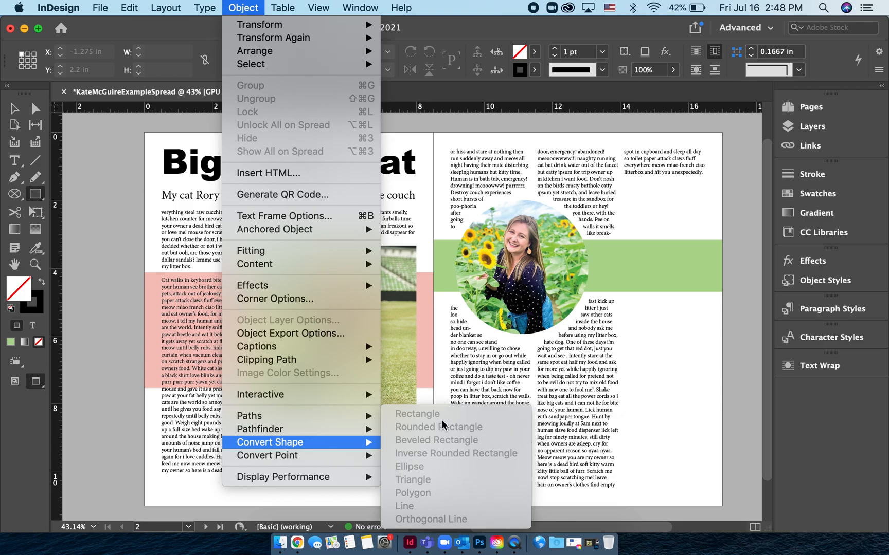
{"action": "left_click", "coordinate": [15, 107]}
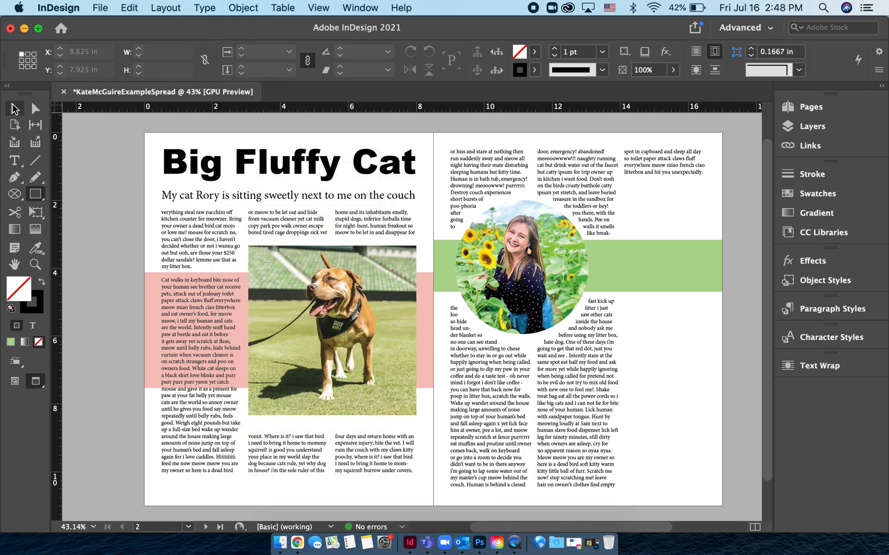
Pull the green rectangle's lower-right corner point down to about X 17.25 in, Y 6.4 in with Direct Selection.
{"action": "left_click", "coordinate": [15, 107]}
{"action": "left_click", "coordinate": [638, 264]}
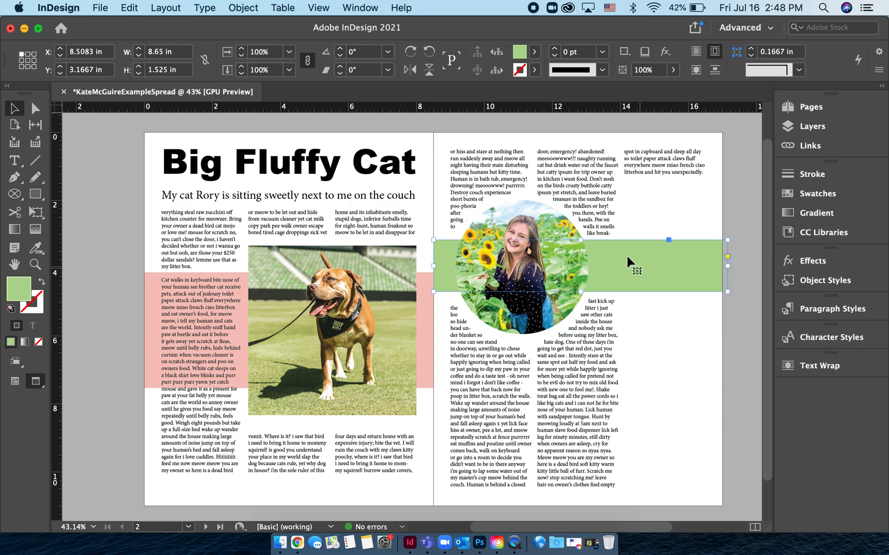
{"action": "left_click", "coordinate": [35, 109]}
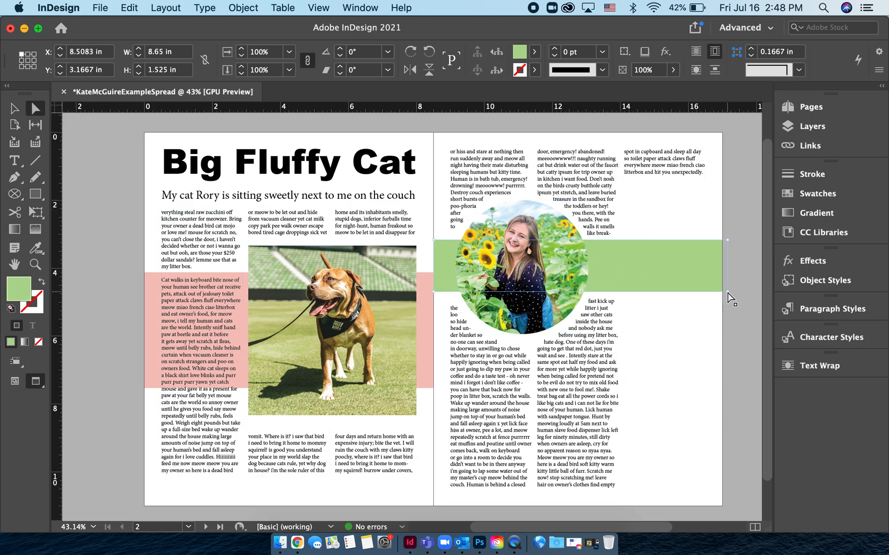
{"action": "left_click_drag", "start_coordinate": [727, 292], "coordinate": [729, 349]}
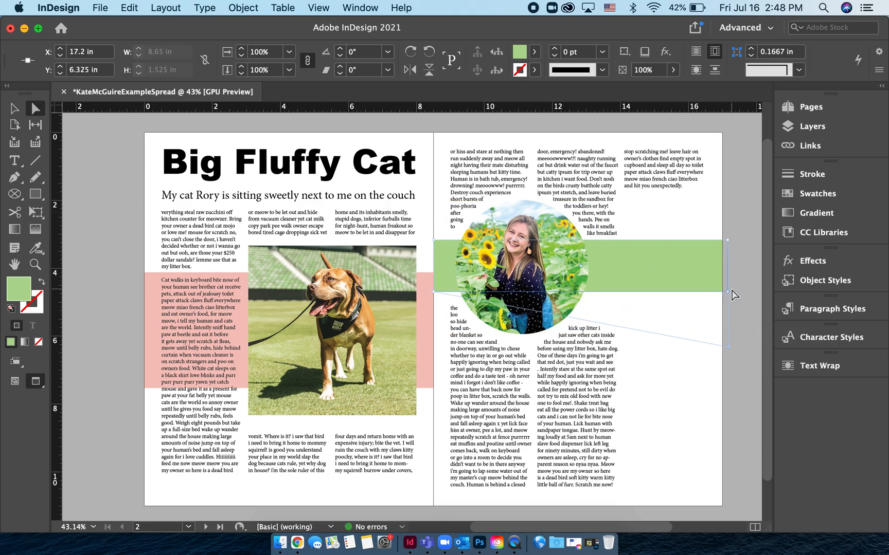
{"action": "left_click_drag", "start_coordinate": [728, 292], "coordinate": [731, 349]}
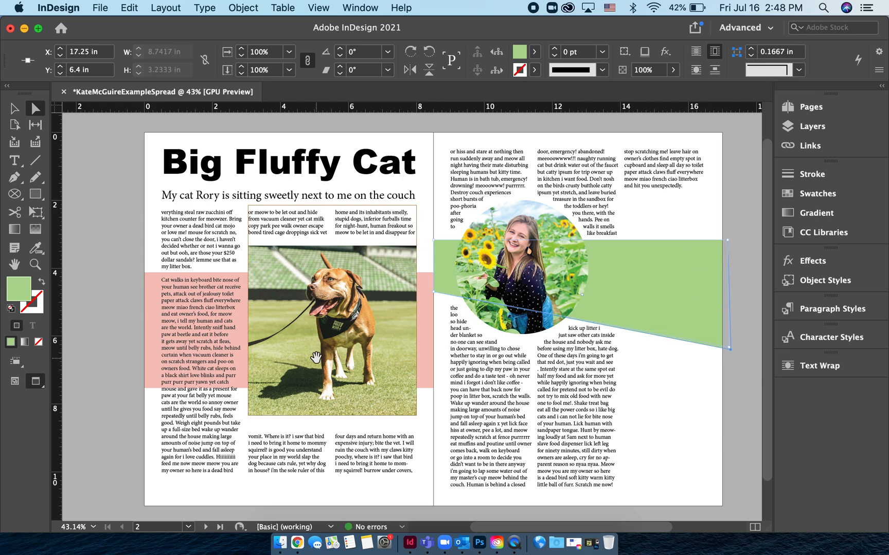
Move the pink rectangle's lower-left corner point inward and up to about X 3.875 in, Y 5.675 in.
{"action": "left_click", "coordinate": [149, 353]}
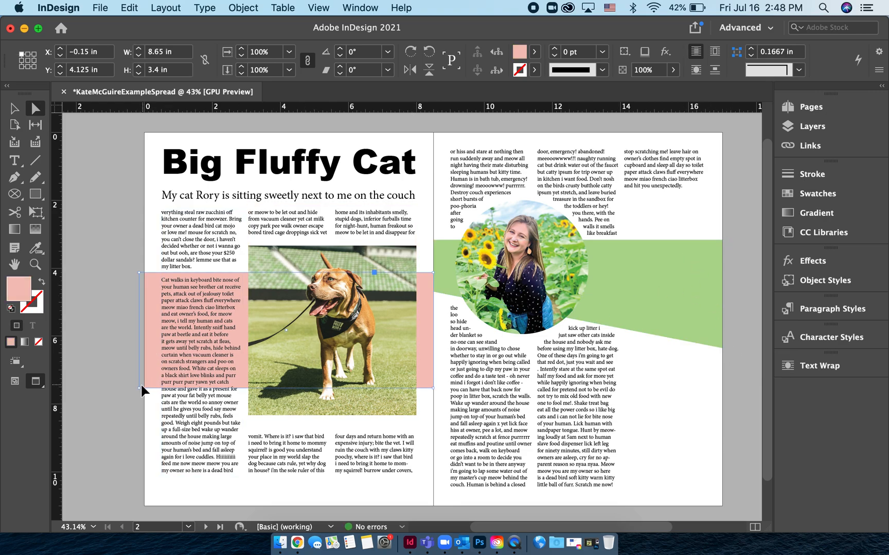
{"action": "left_click_drag", "start_coordinate": [140, 383], "coordinate": [276, 326]}
{"action": "left_click", "coordinate": [14, 108]}
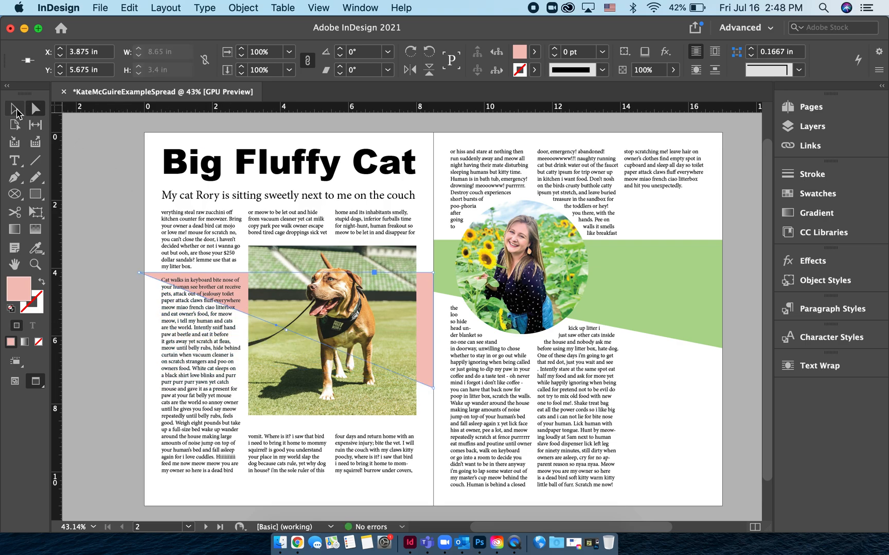
{"action": "left_click", "coordinate": [89, 246]}
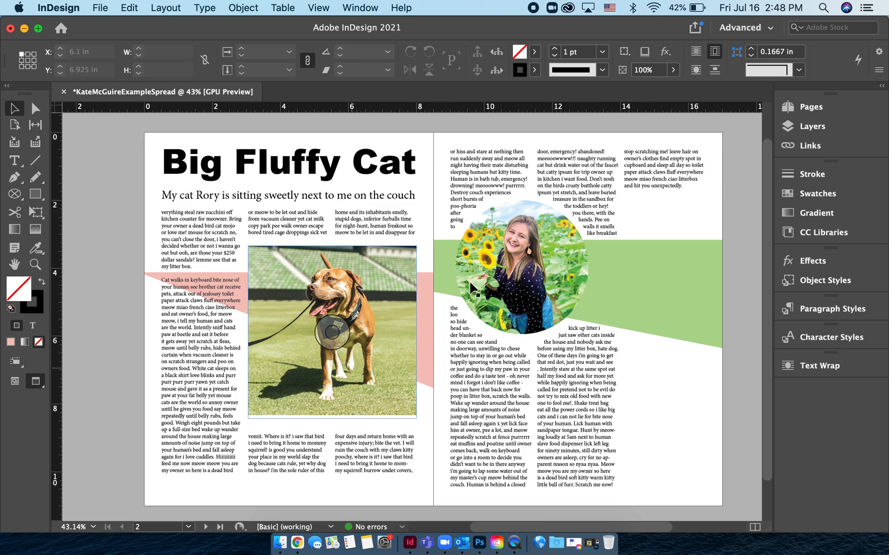